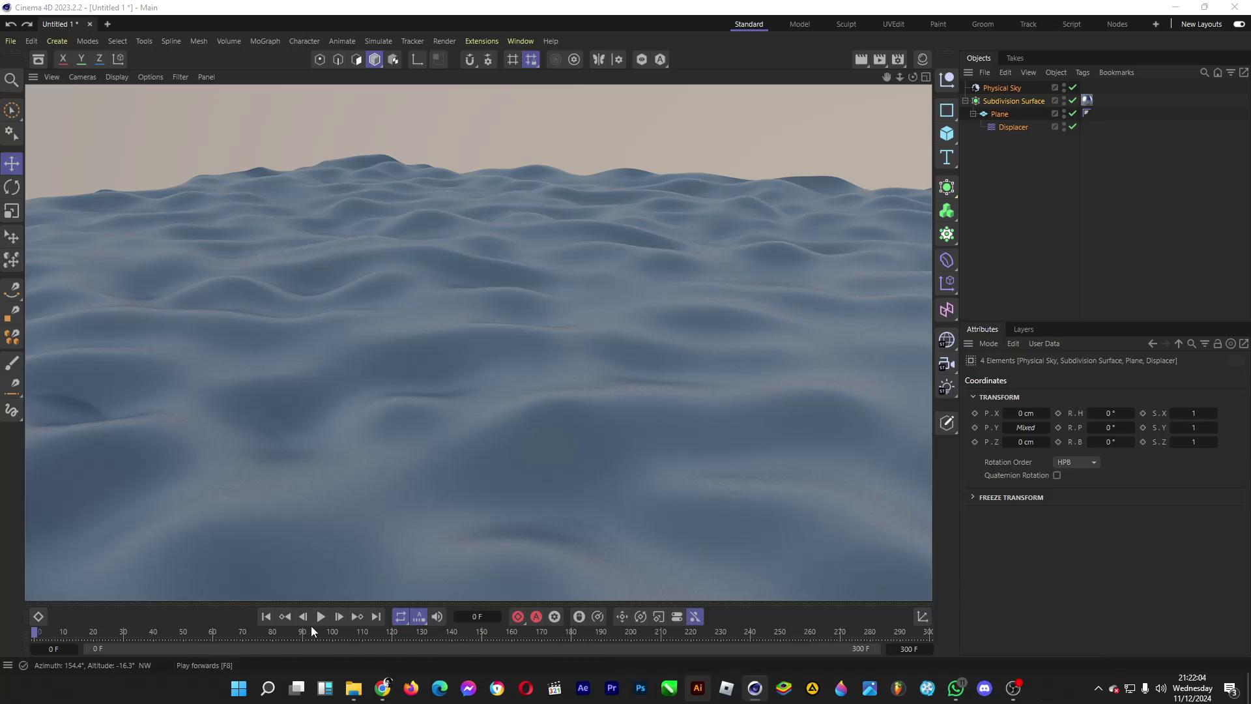
Play the rippling water animation preview in the viewport and stop it at frame 277
left_click(786, 489)
key("space")
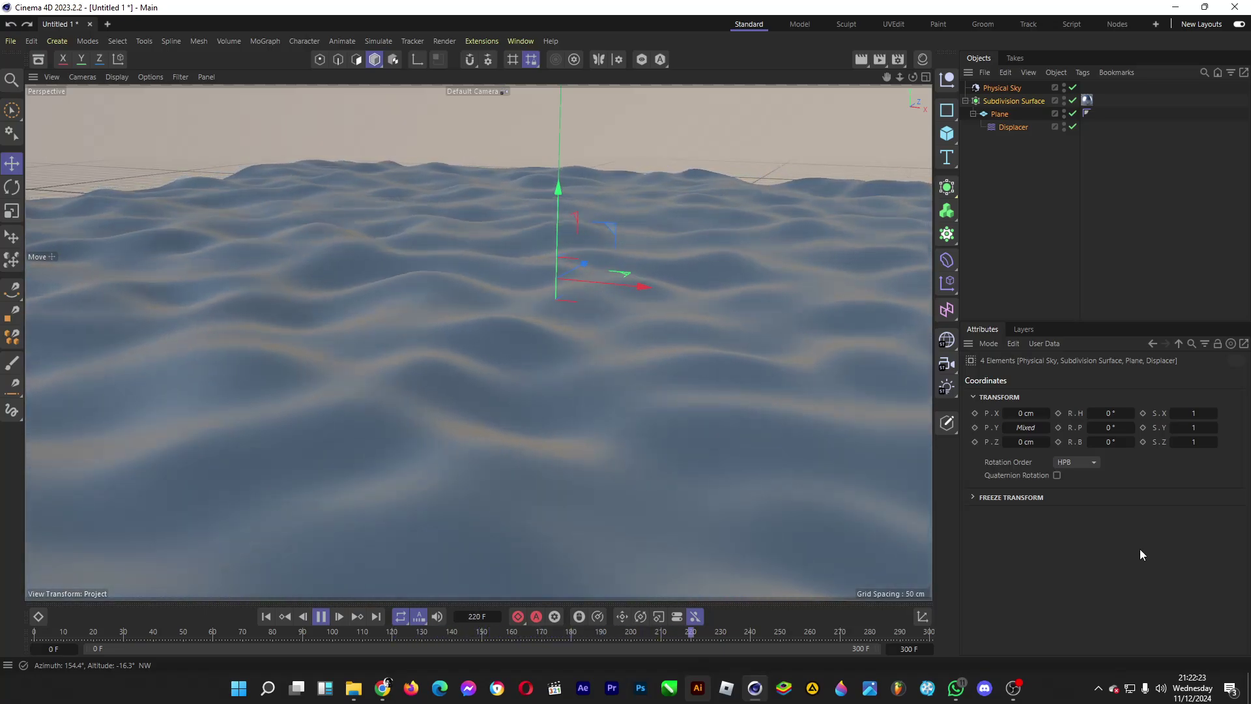
key("space")
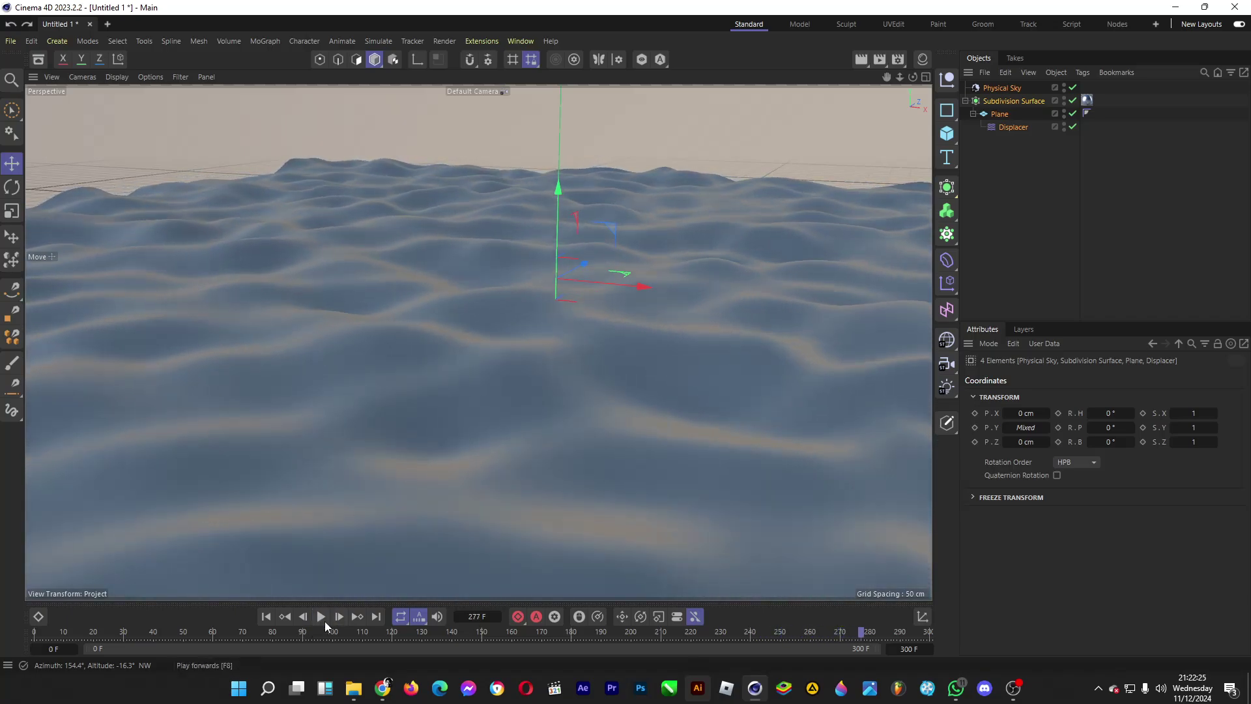
Delete every object in the scene and add a new Plane primitive
left_click_drag(989, 204, 1019, 99)
key("Delete")
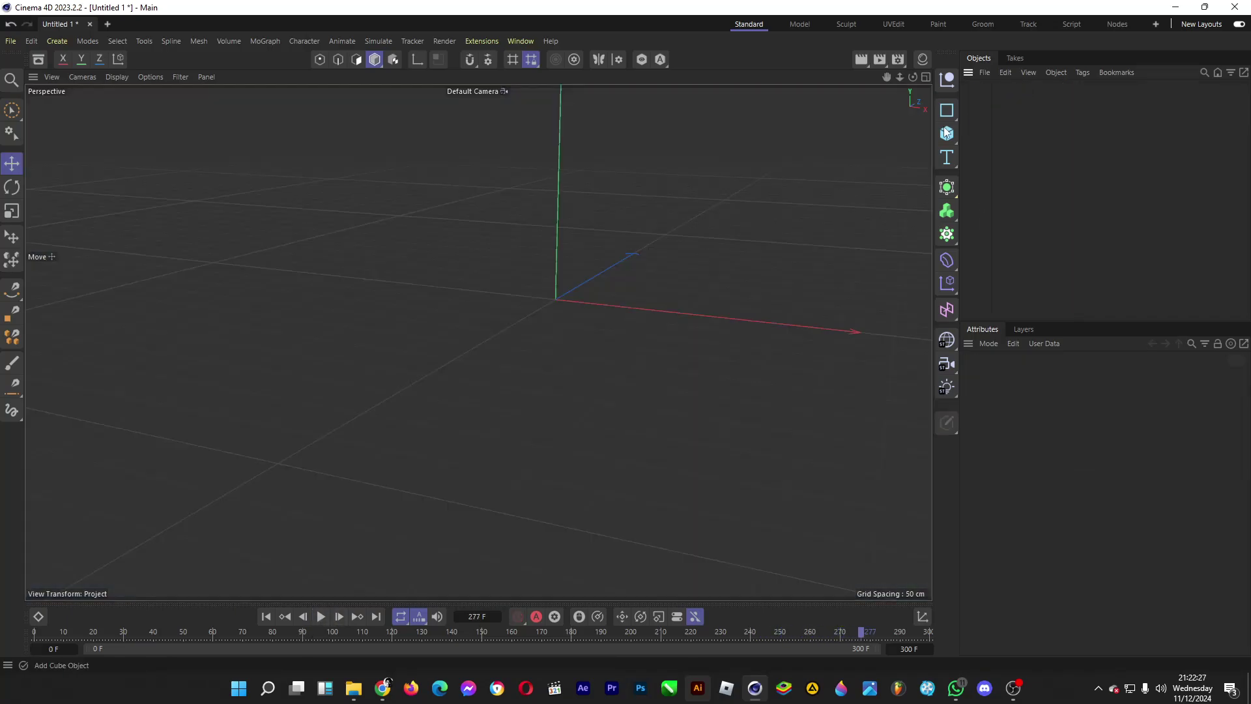
left_click(946, 134)
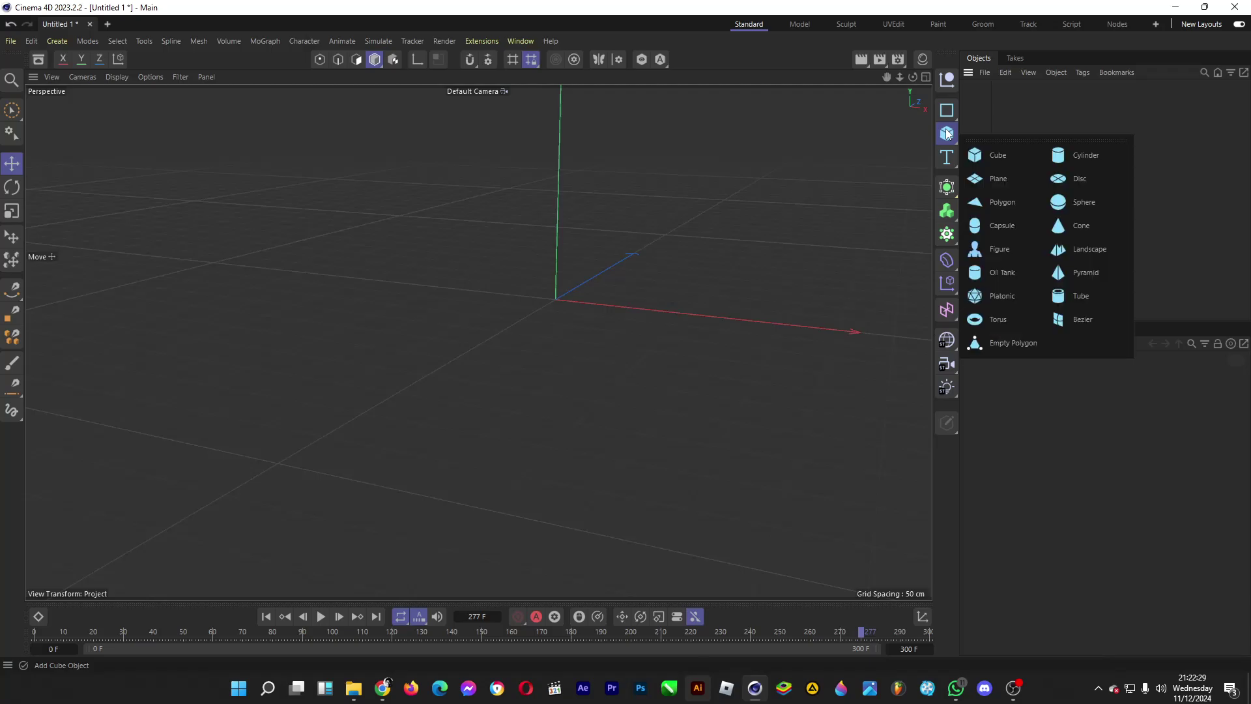
left_click(1017, 176)
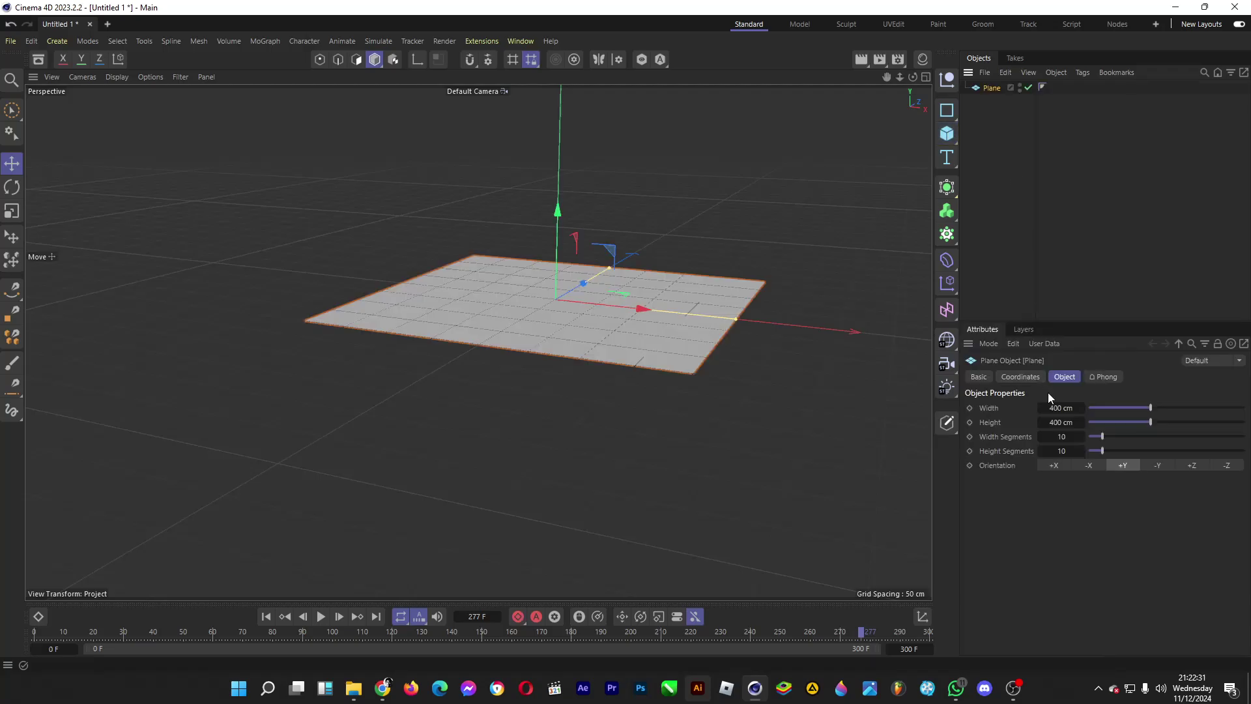
Size the Plane to 2147 cm width and height with 234 by 234 segments
left_click_drag(1049, 407, 1120, 407)
left_click(1068, 422)
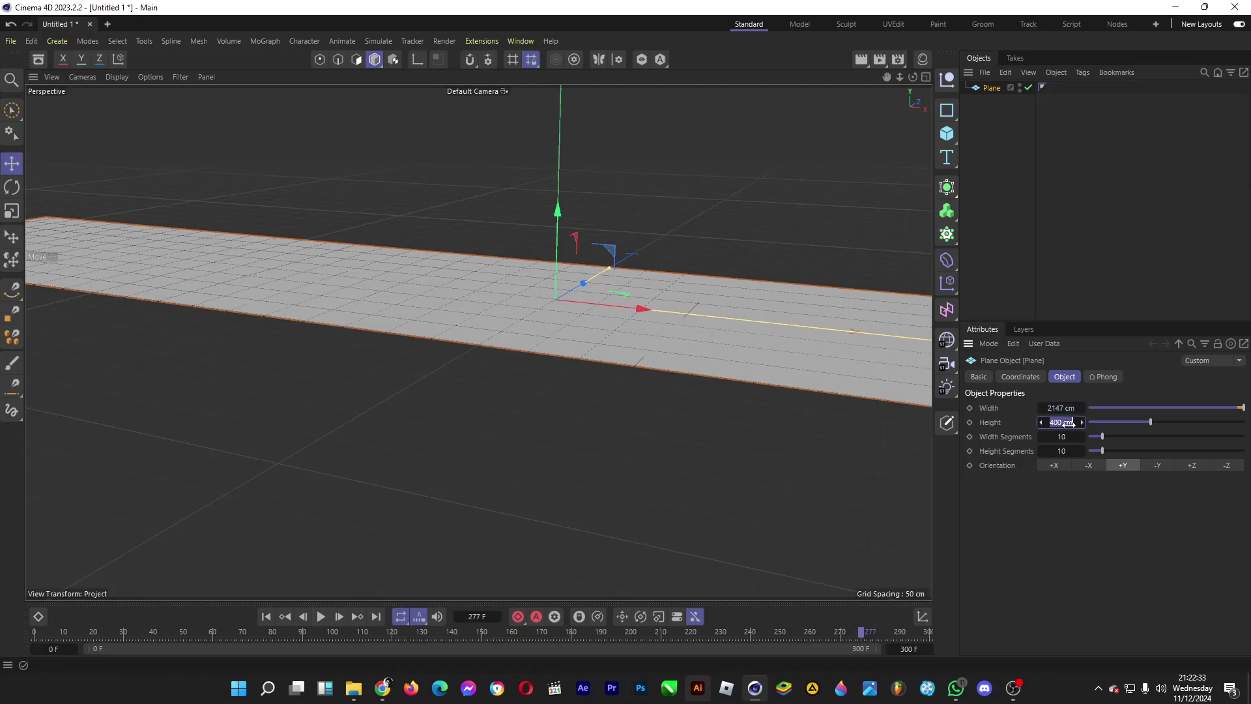
type("2147")
key("Return")
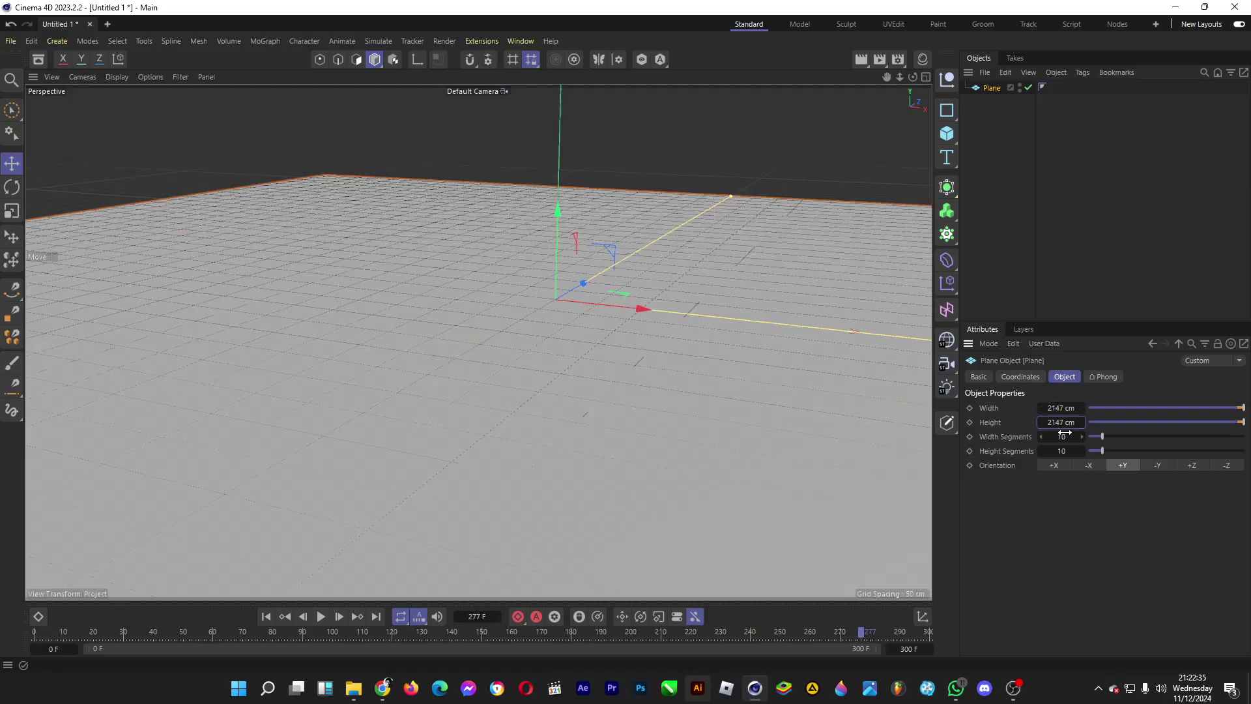
left_click_drag(1063, 433, 1156, 433)
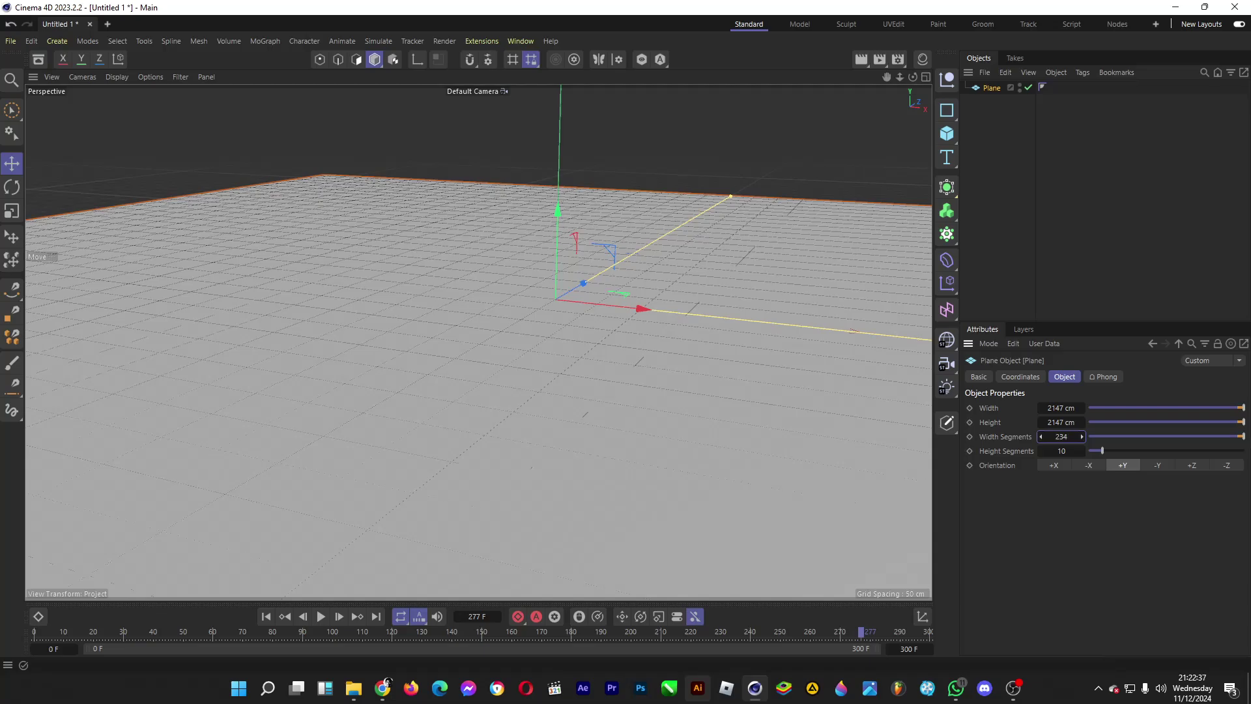
left_click(1061, 450)
type("234")
key("Return")
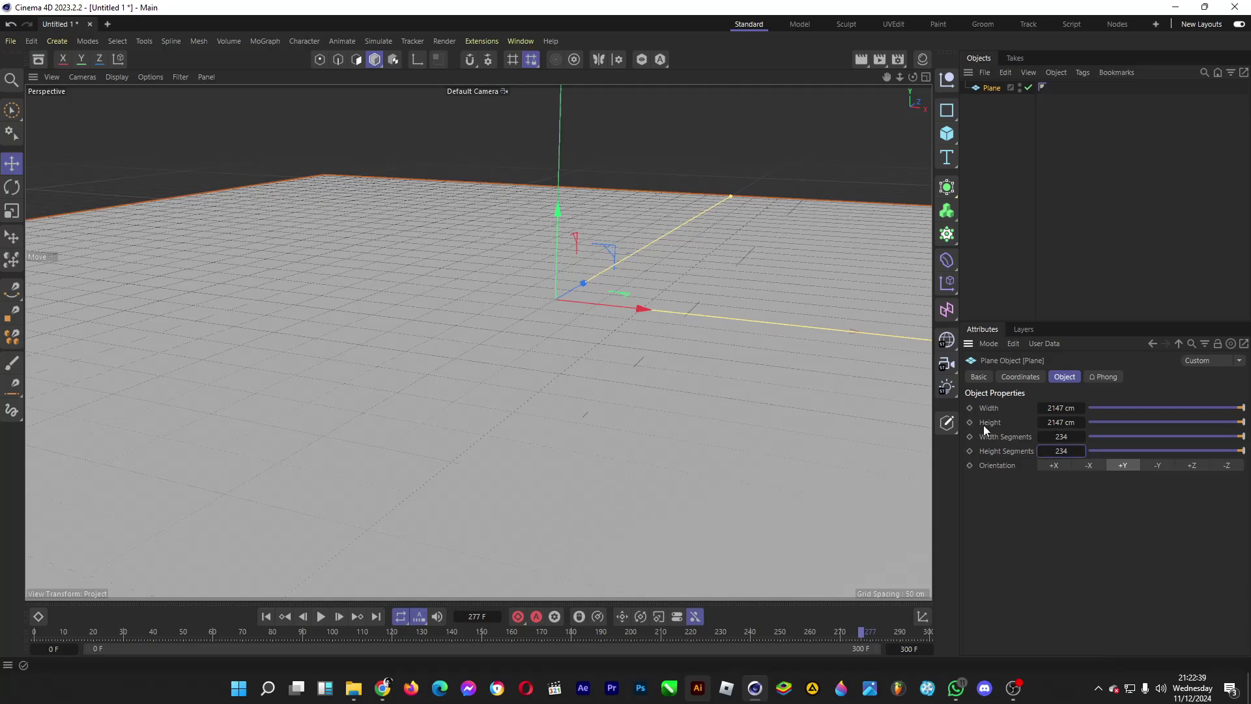
left_click(1060, 214)
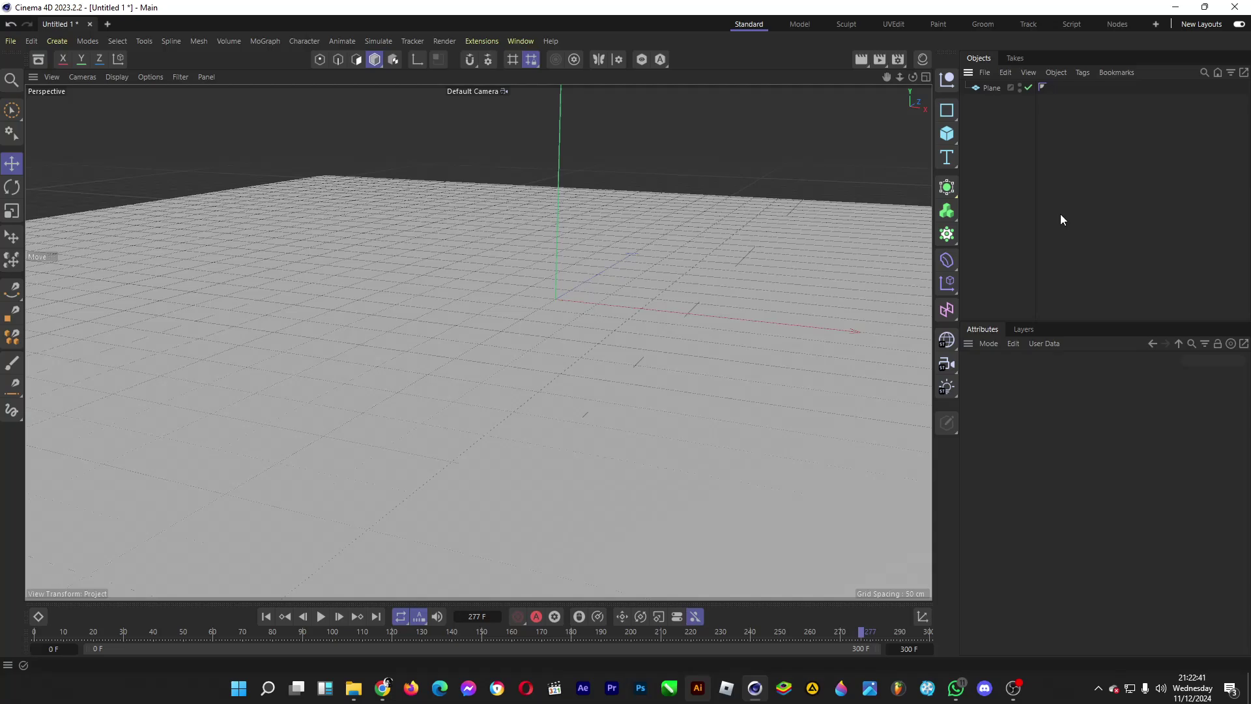
Add a Displacer as a child of the Plane, give it a Noise shader, and nudge it upward
left_click(951, 258)
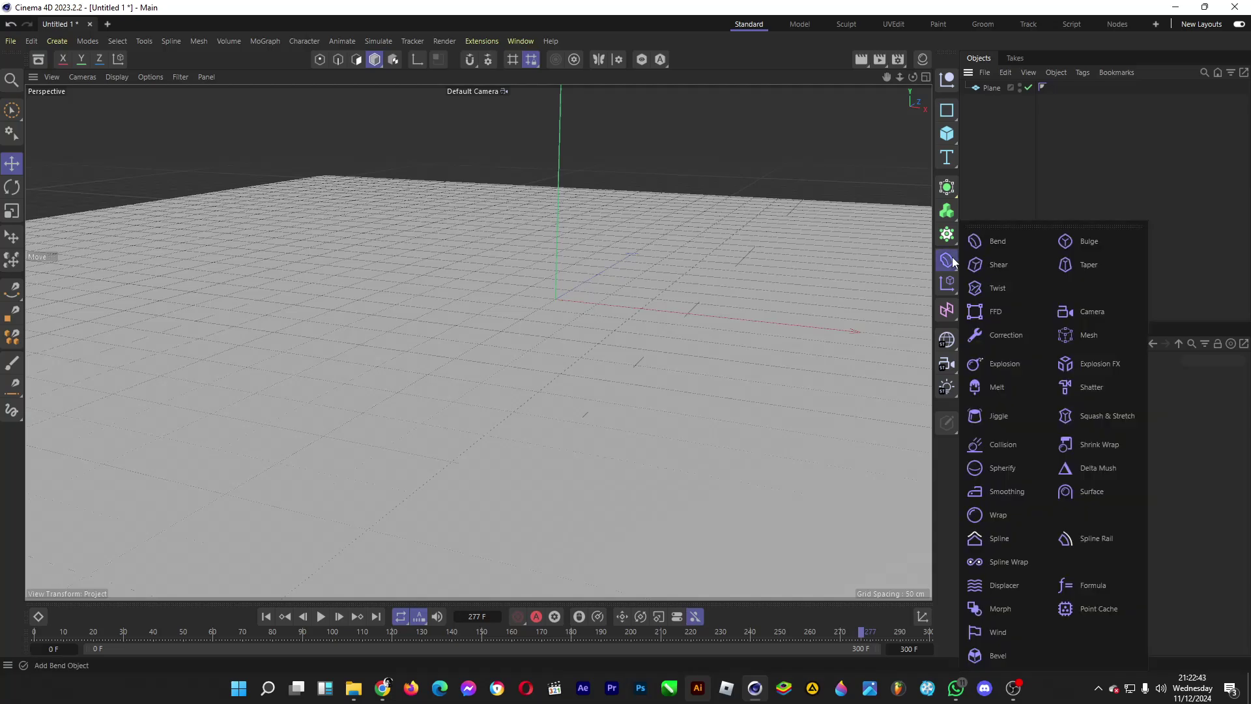
left_click(1028, 583)
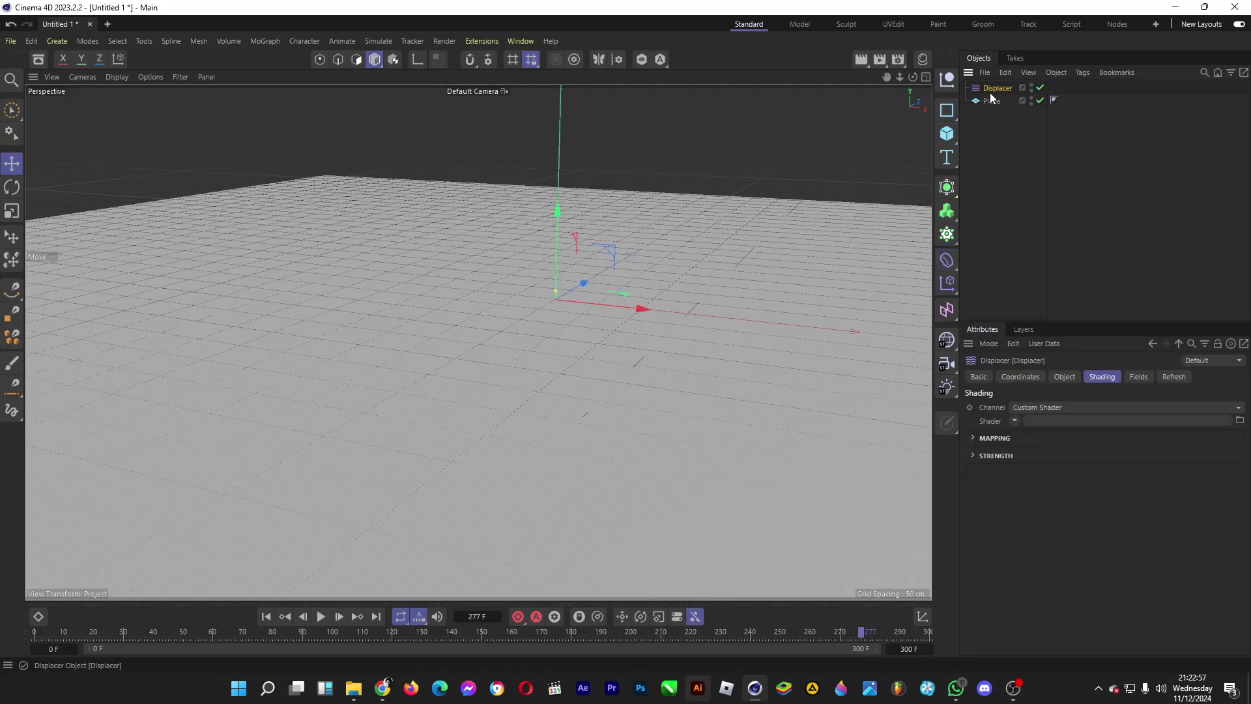
left_click_drag(997, 101, 997, 101)
left_click(1109, 376)
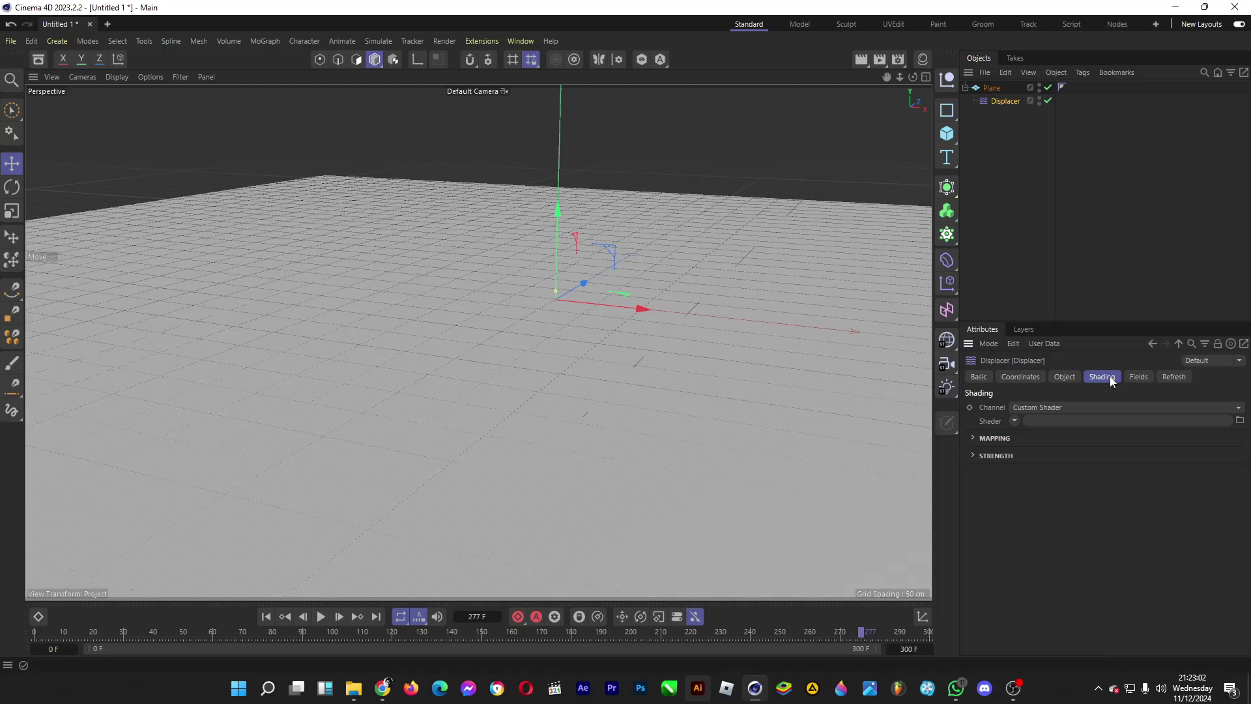
left_click(1014, 421)
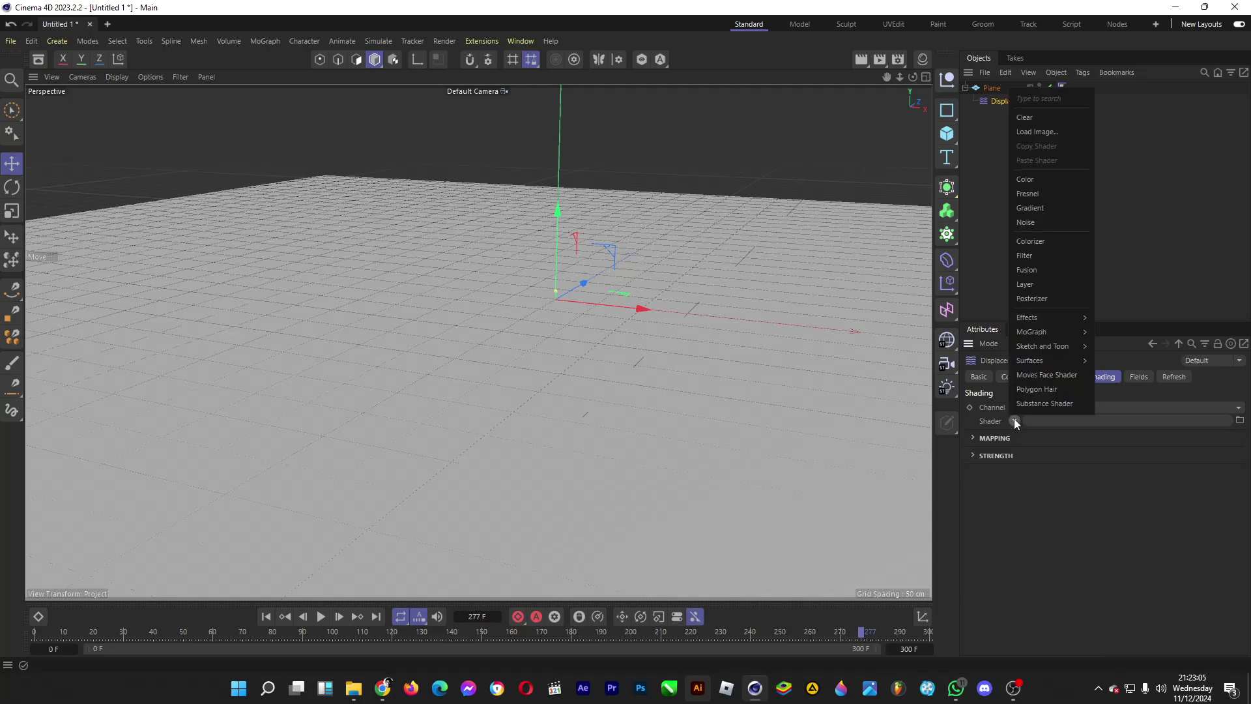
left_click(1046, 226)
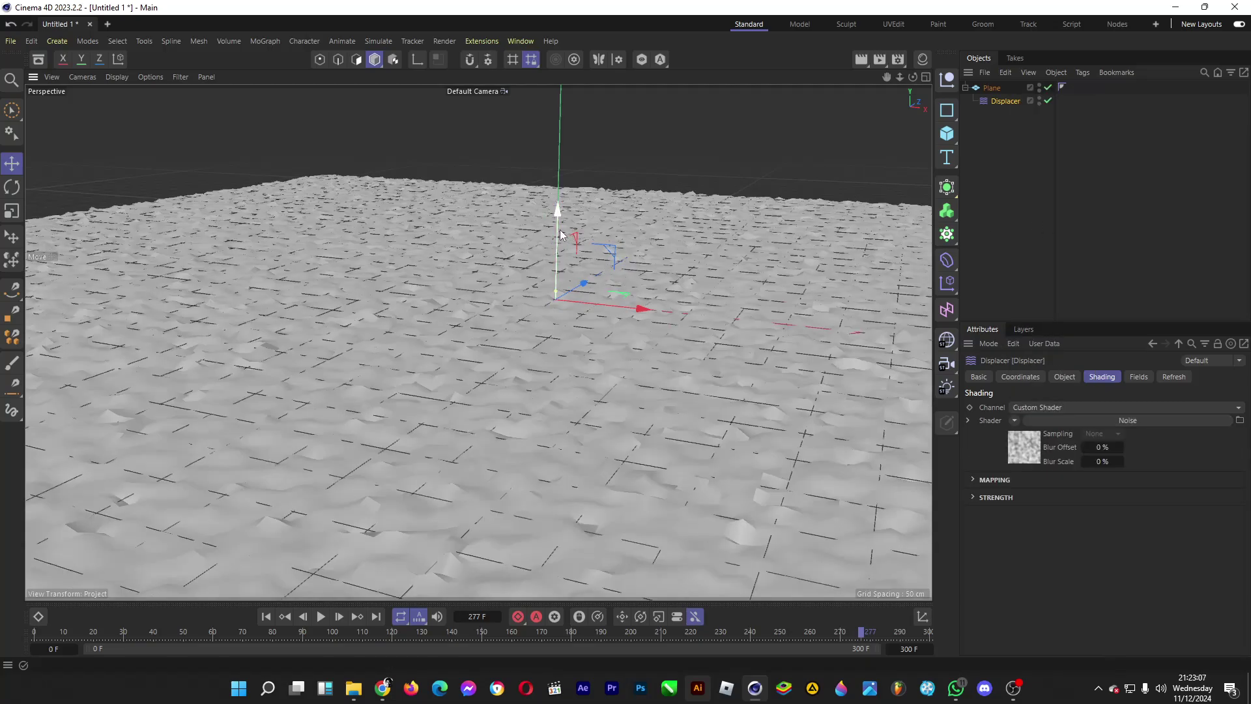
left_click_drag(560, 229, 571, 191)
Set the Plane's width and height segments to 110
left_click(1014, 130)
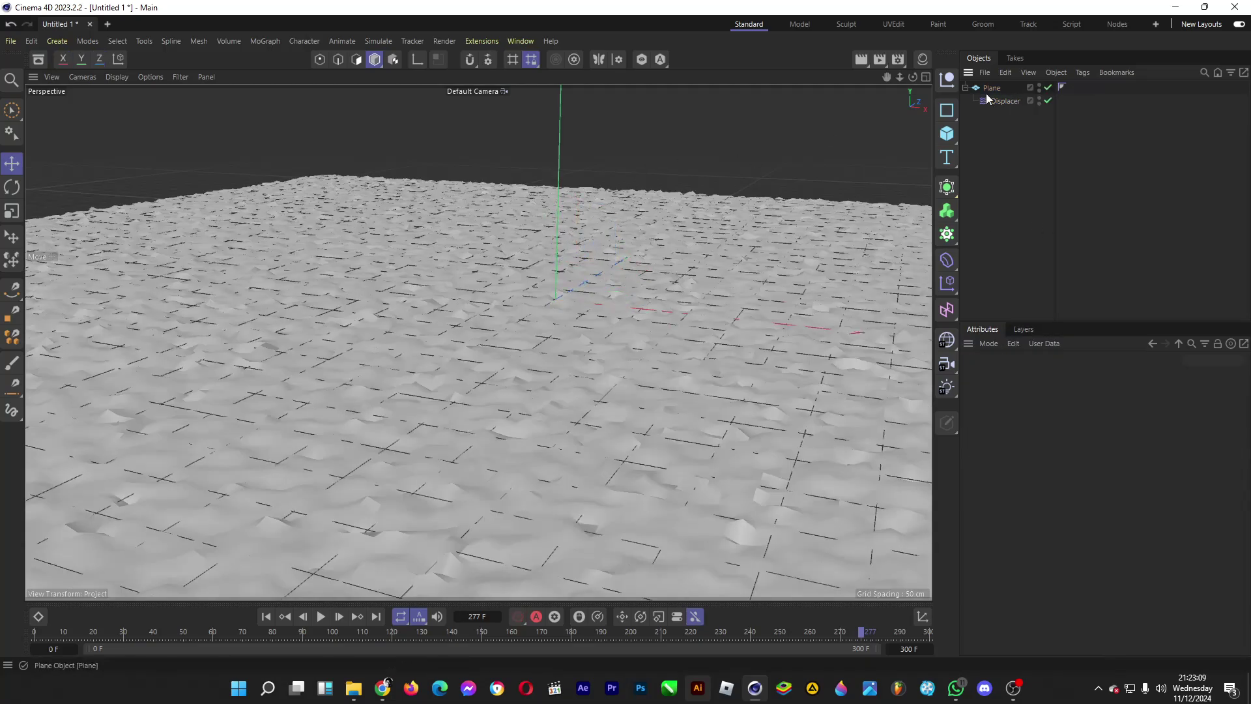
left_click(977, 87)
left_click_drag(558, 213, 565, 221)
mouse_move(1081, 436)
left_mouse_down()
mouse_move(1055, 436)
mouse_move(1078, 436)
left_mouse_up()
key("Tab")
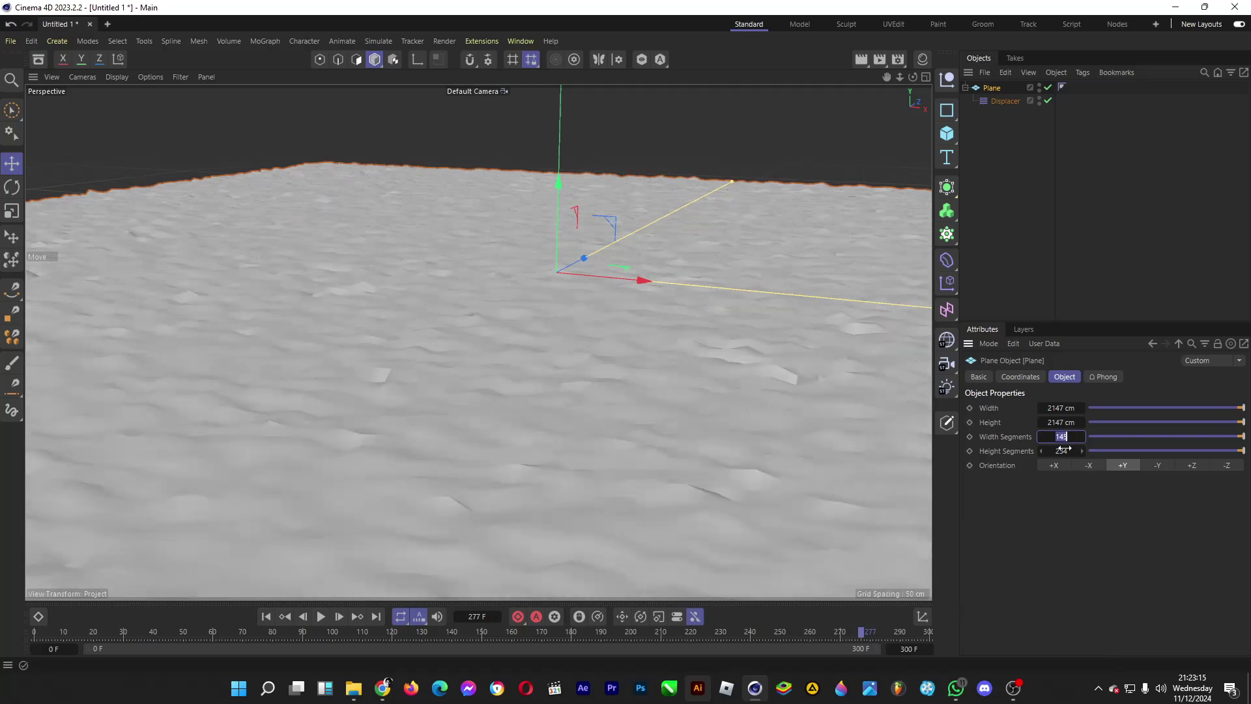
type("145")
key("Return")
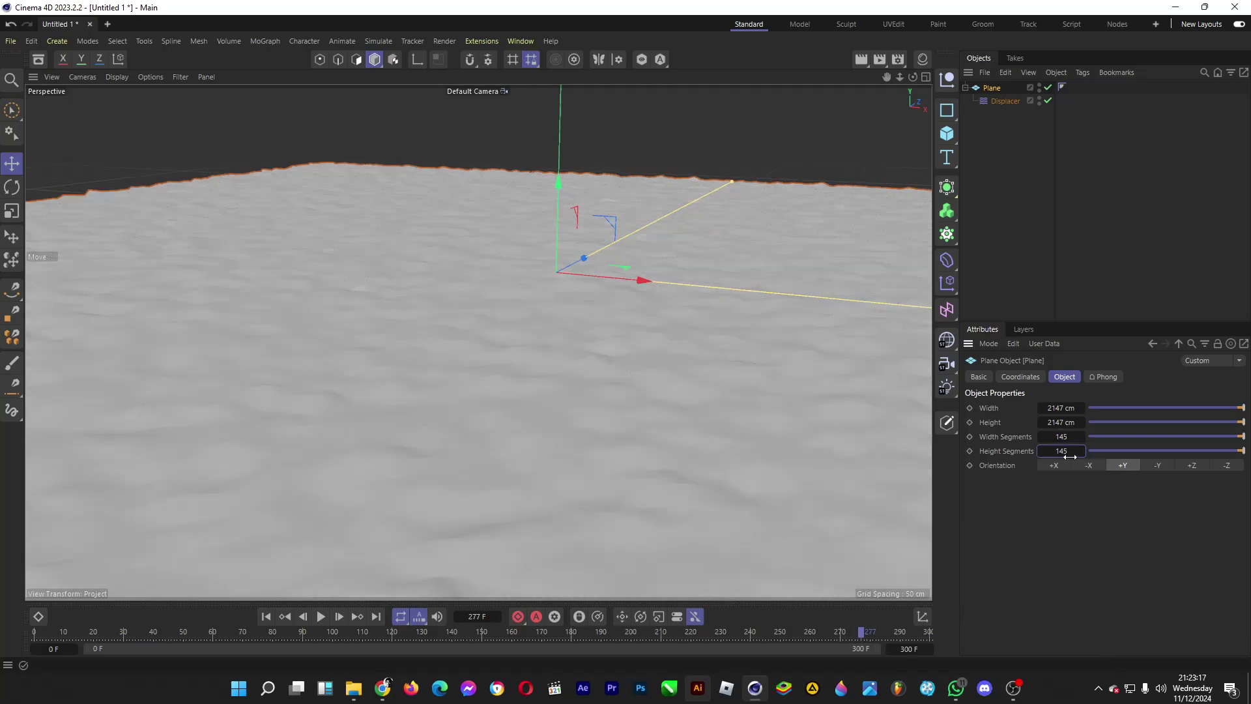
left_click_drag(1064, 436, 1063, 436)
key("ctrl+z")
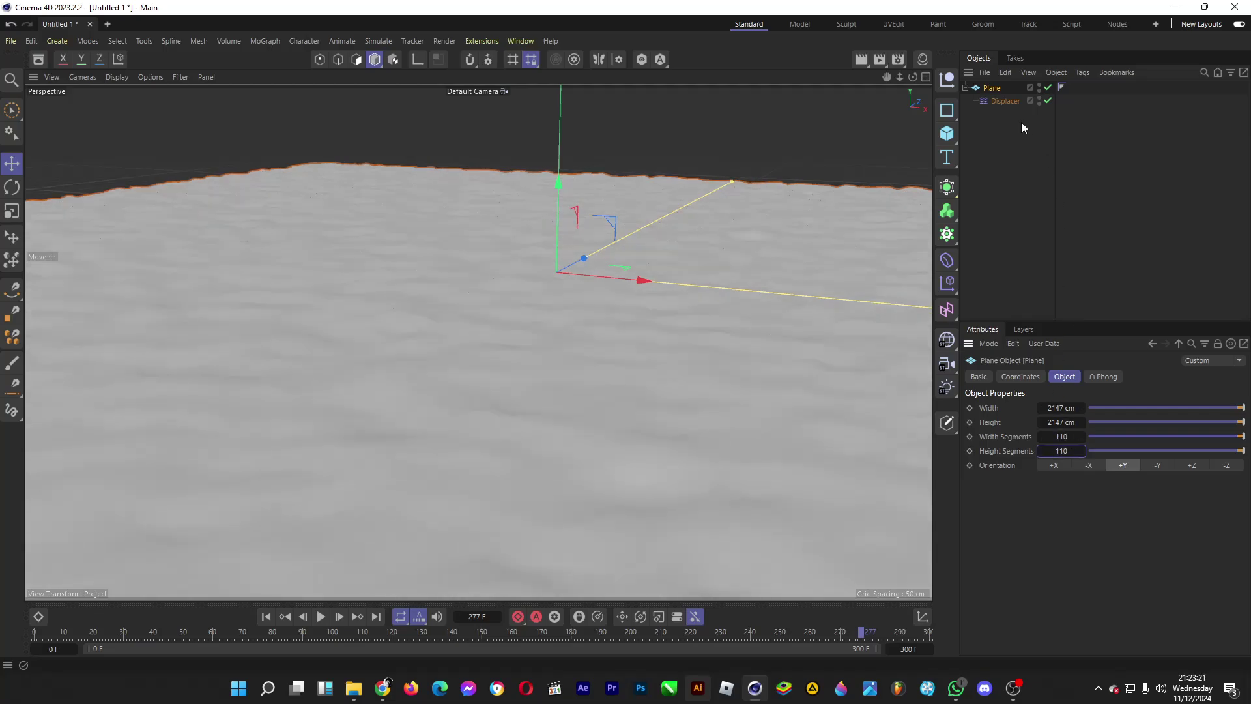
Set the Displacer's Strength to 244 %
left_click(998, 102)
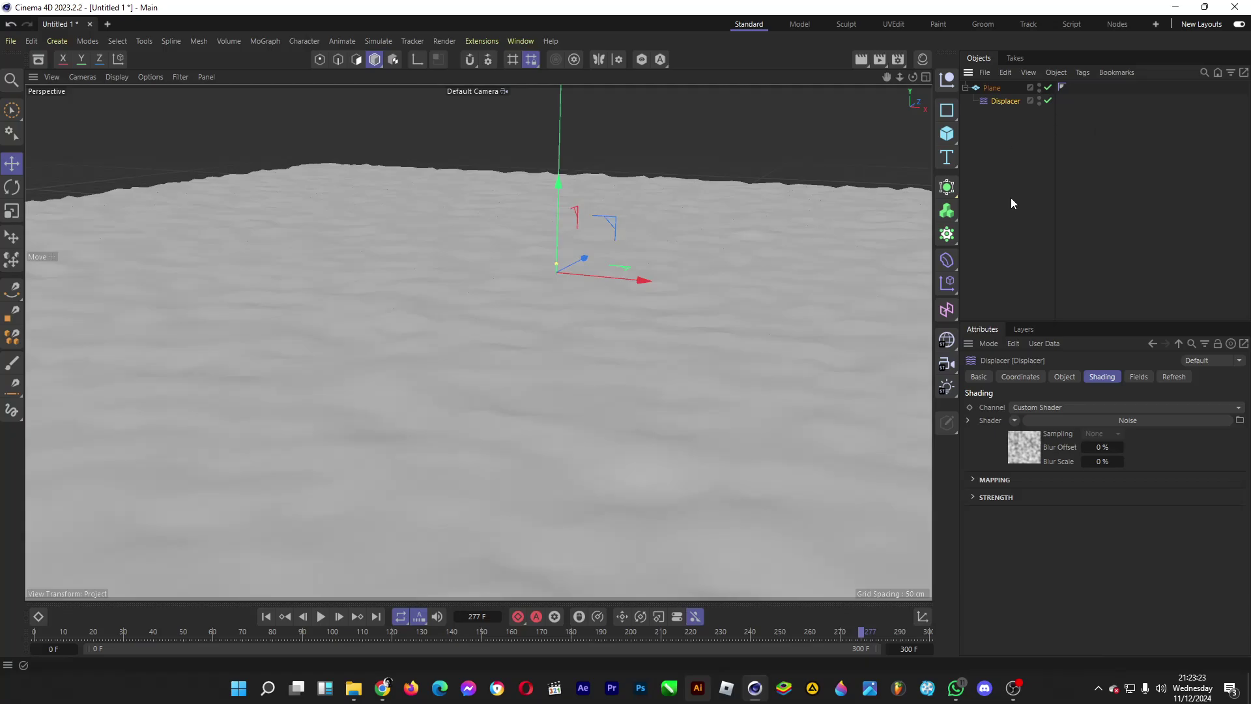
left_click(1064, 376)
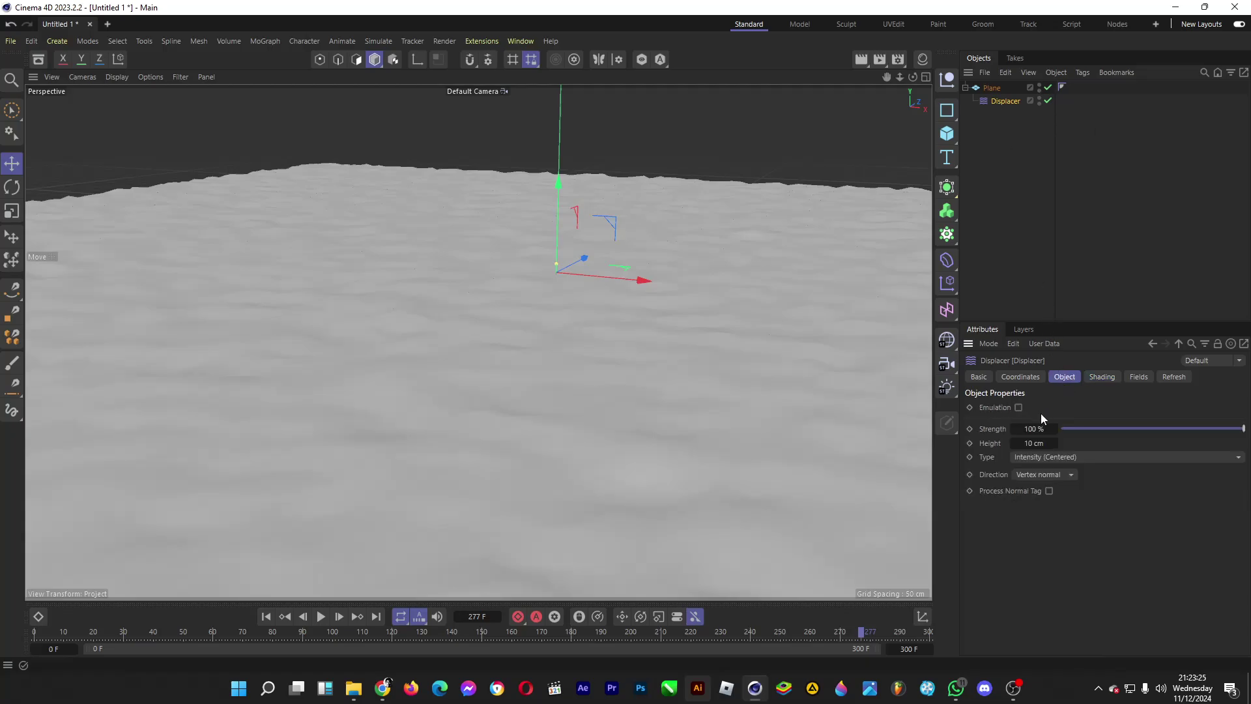
double_click(1034, 428)
type("162")
key("Return")
type("244")
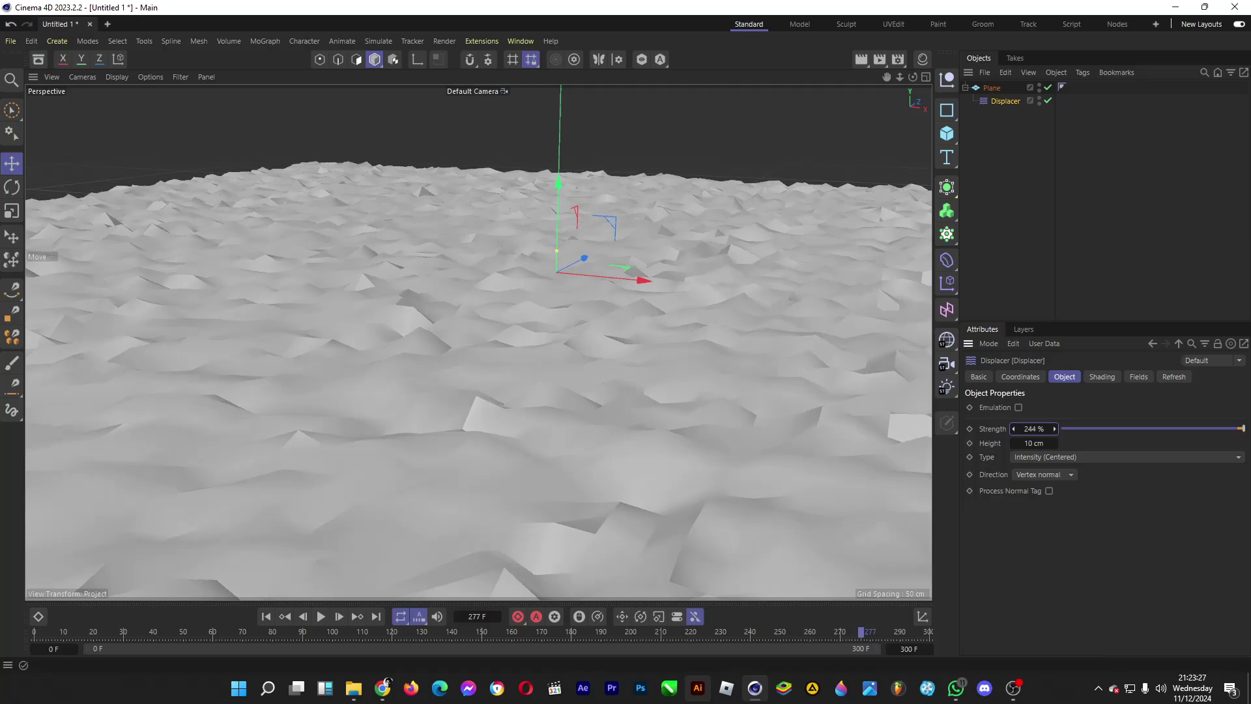
key("Return")
Add a Subdivision Surface and nest the displaced Plane inside it
left_click(946, 189)
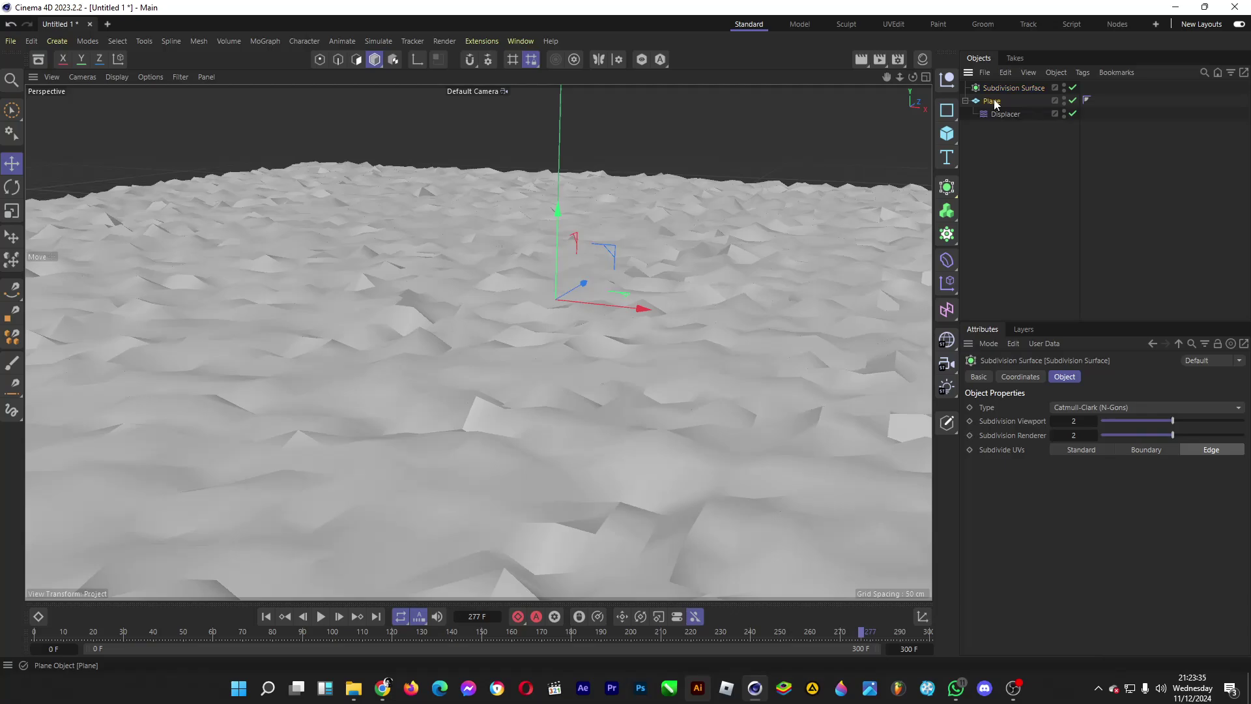
left_click_drag(994, 99, 1007, 87)
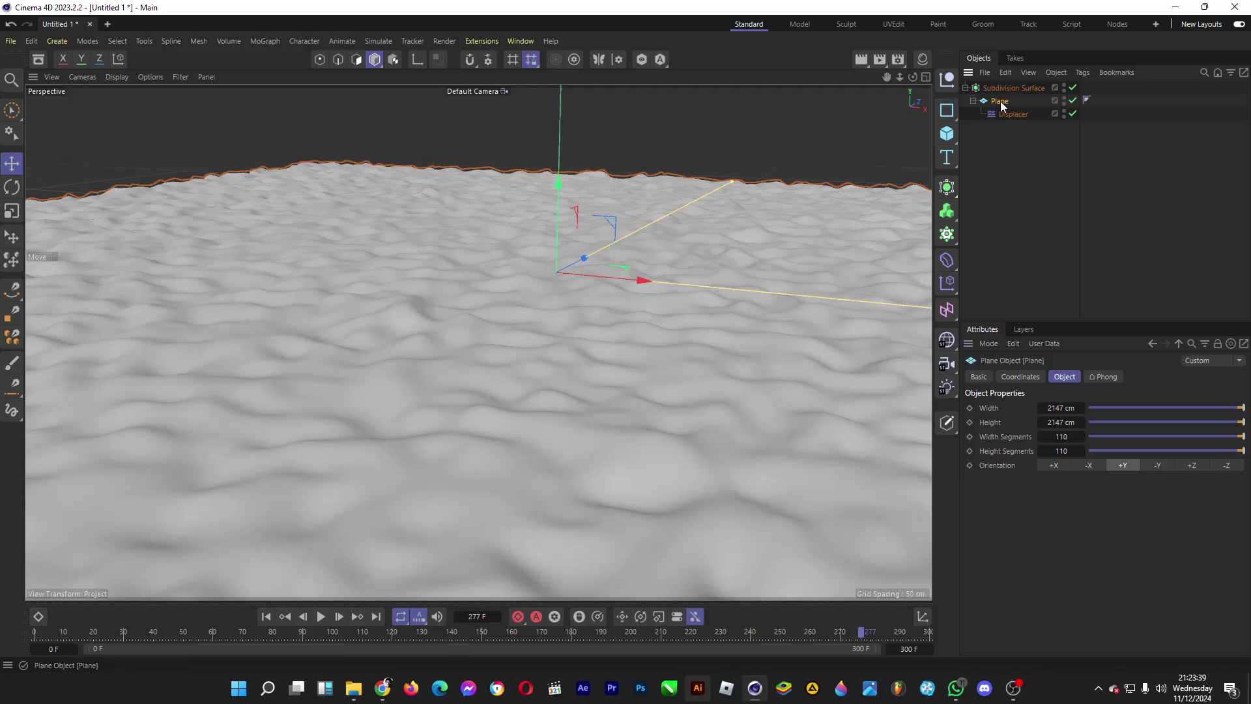
Reduce the Plane to 62 by 62 segments and raise the Displacer strength to 412 %
mouse_move(1062, 436)
left_mouse_down()
mouse_move(1049, 436)
mouse_move(1061, 450)
left_mouse_up()
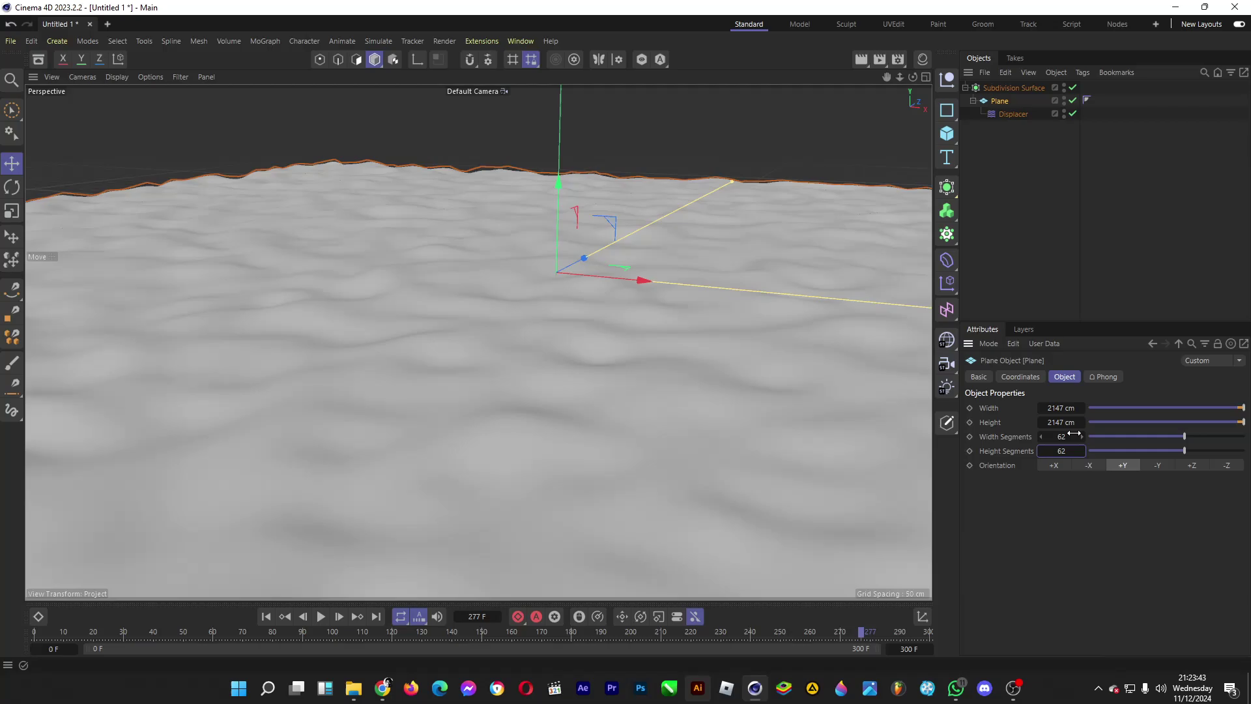
left_click(1013, 114)
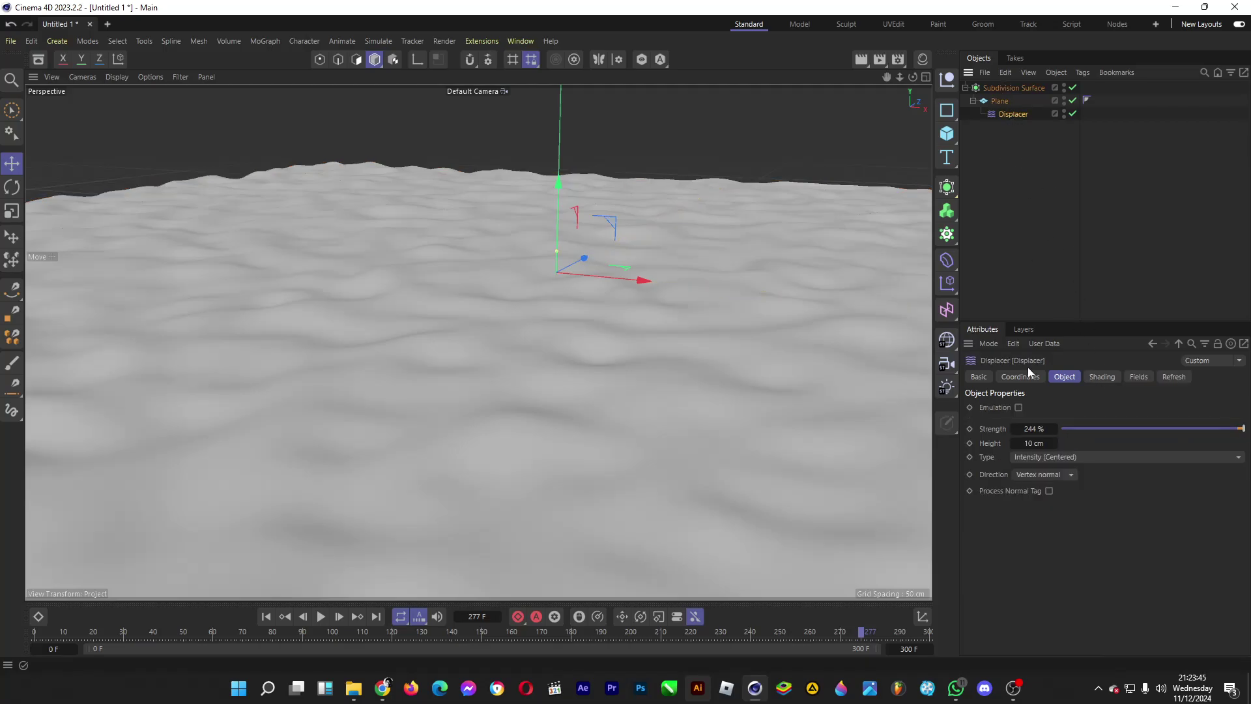
left_click_drag(1034, 427, 1081, 427)
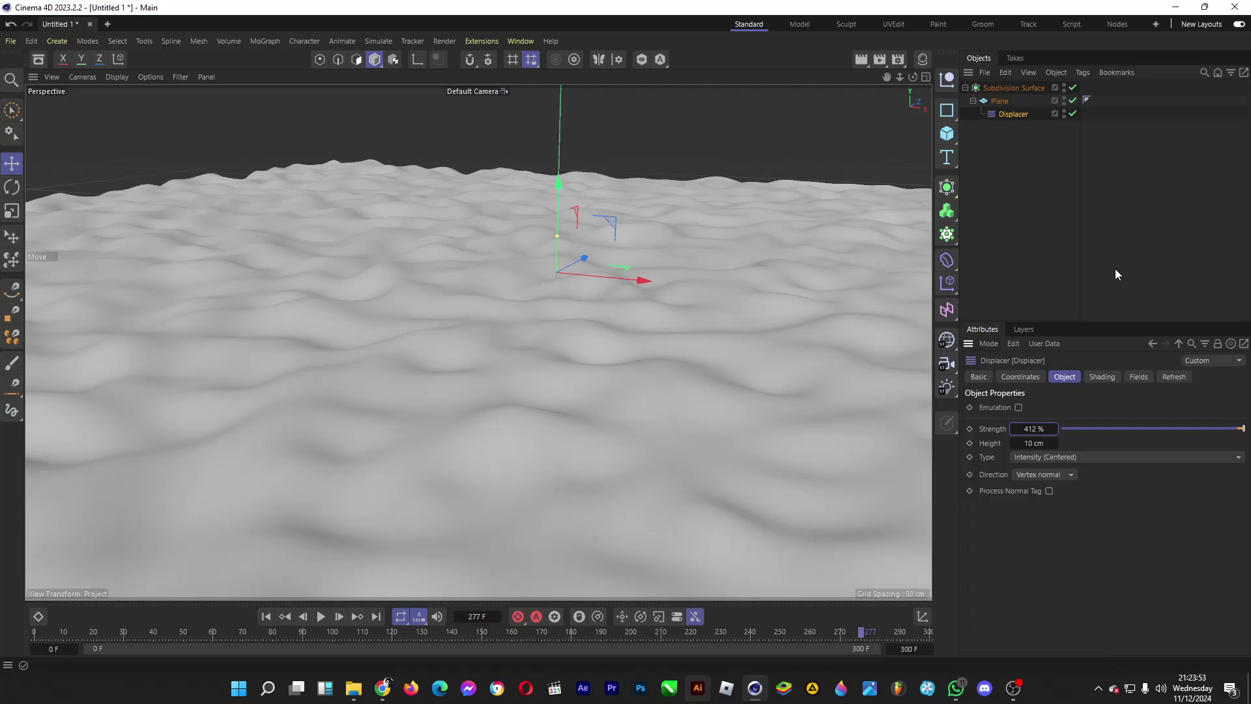
Set the Noise shader to 106 % relative scale and Animation Speed 1, then play from the first frame
left_click(1067, 267)
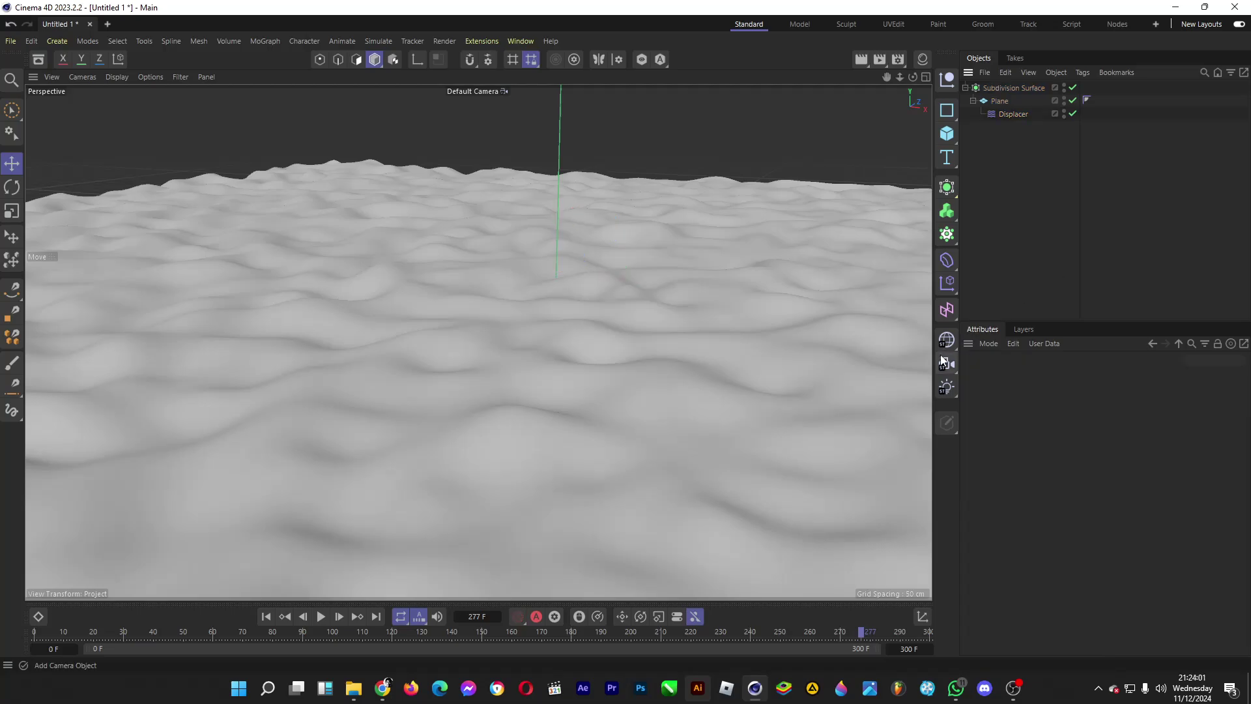
left_click(1004, 115)
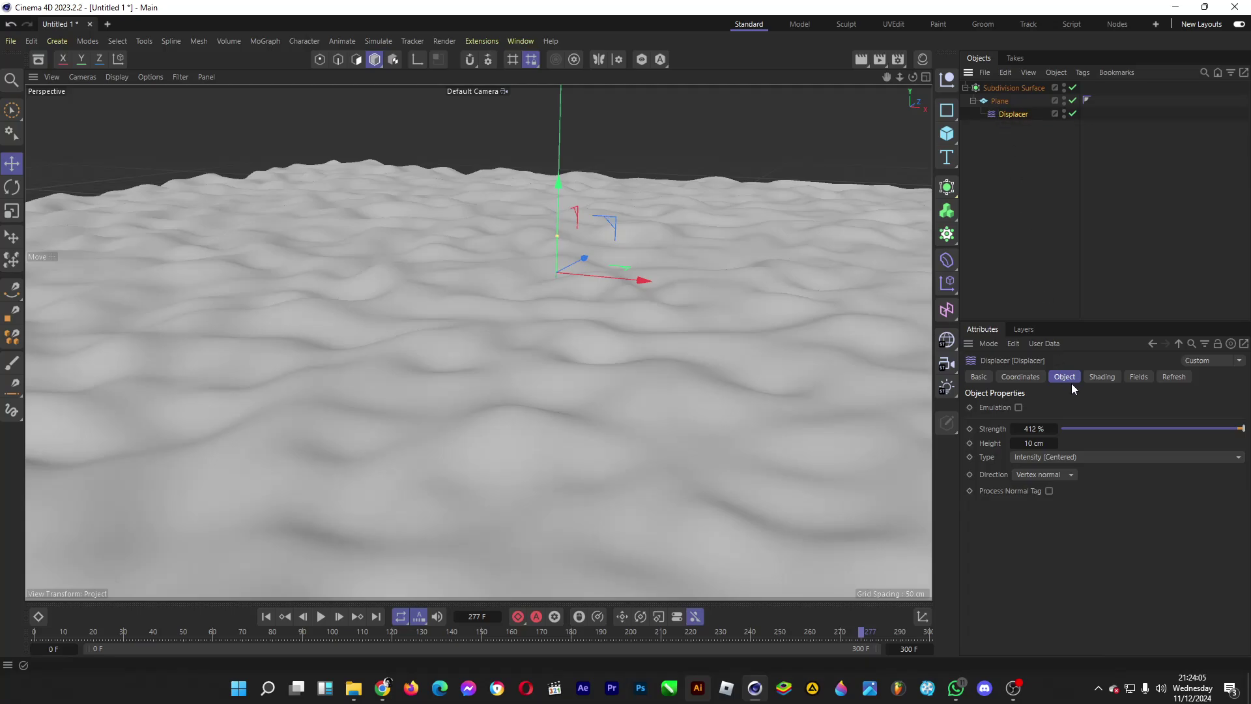
left_click(1099, 376)
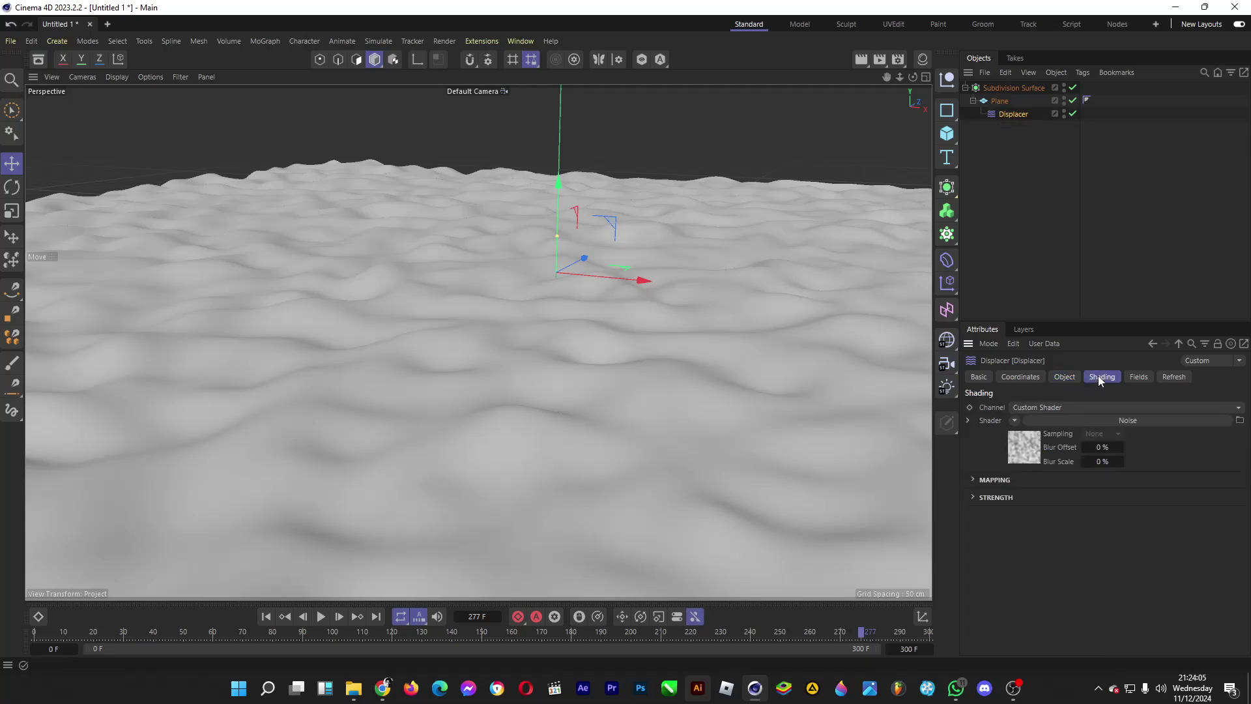
left_click(1031, 453)
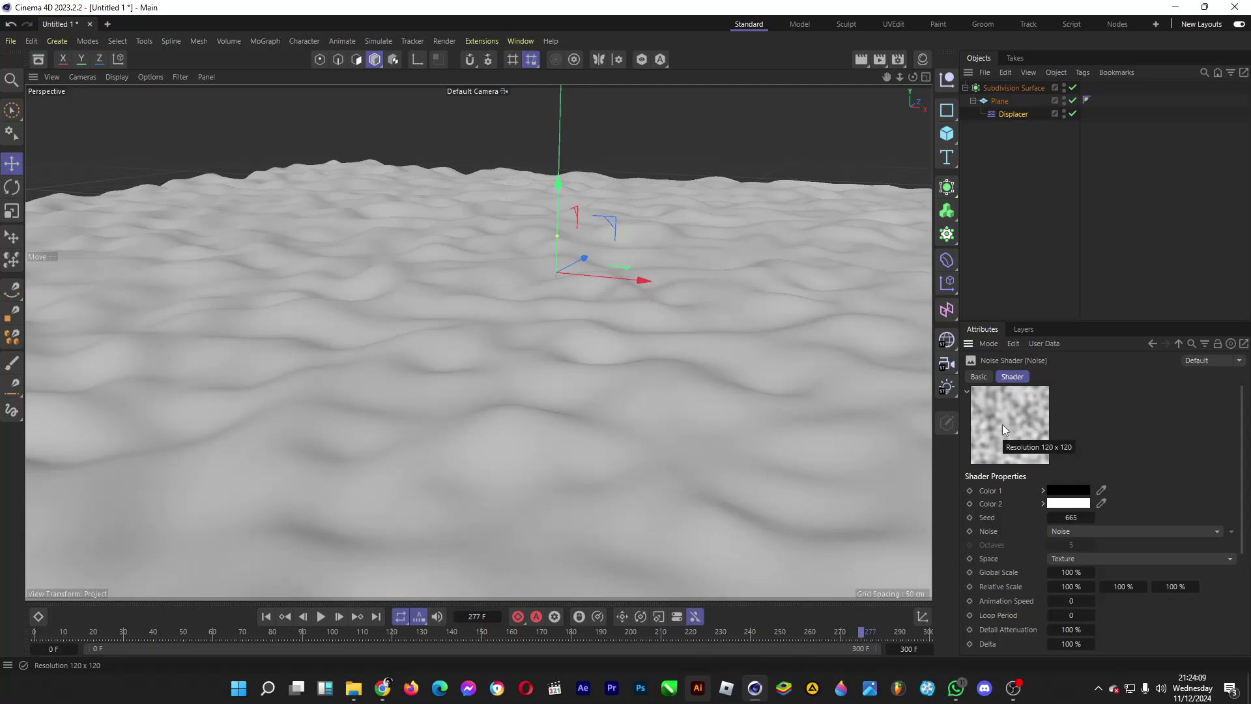
left_click_drag(1073, 587, 1075, 587)
left_click(1071, 601)
type("1")
key("Return")
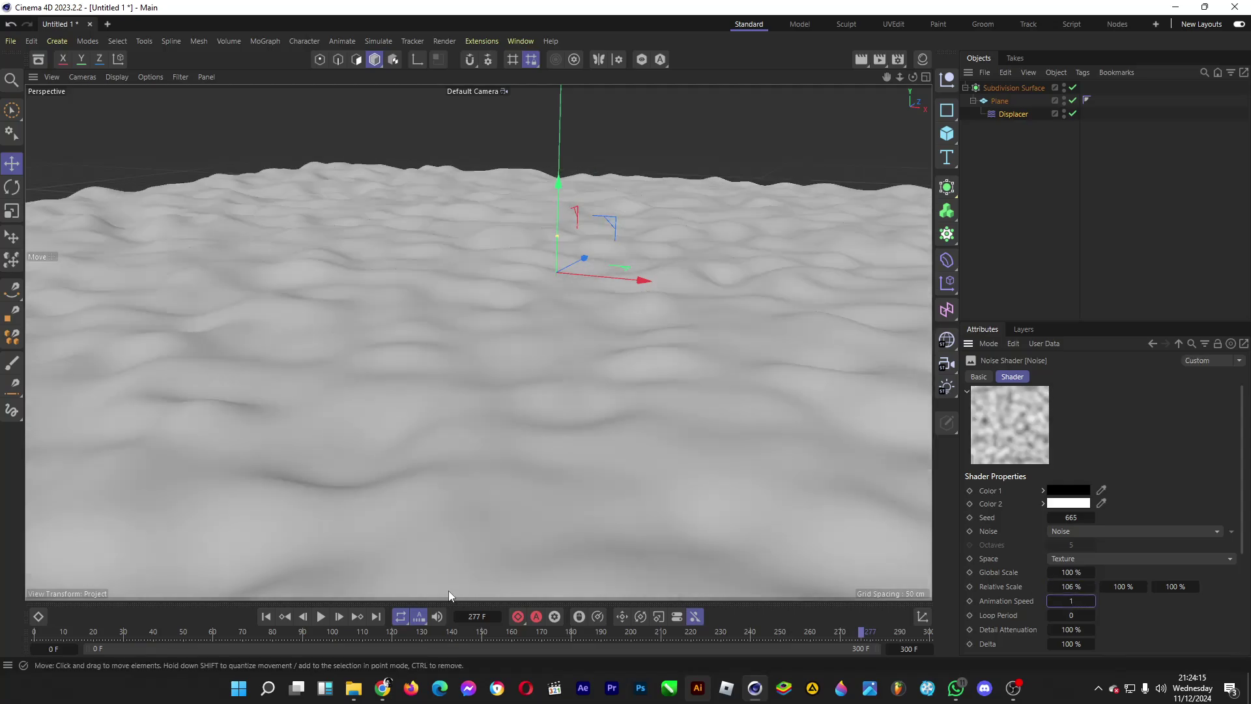
left_click(266, 616)
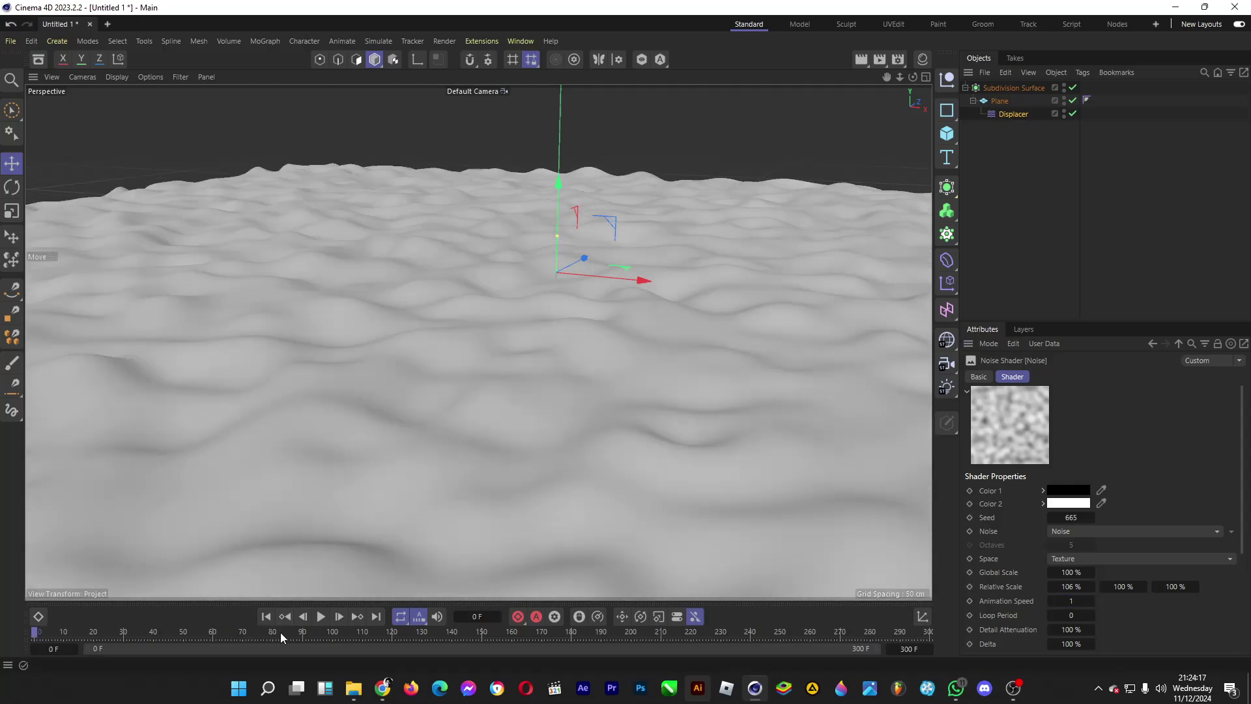
left_click(320, 616)
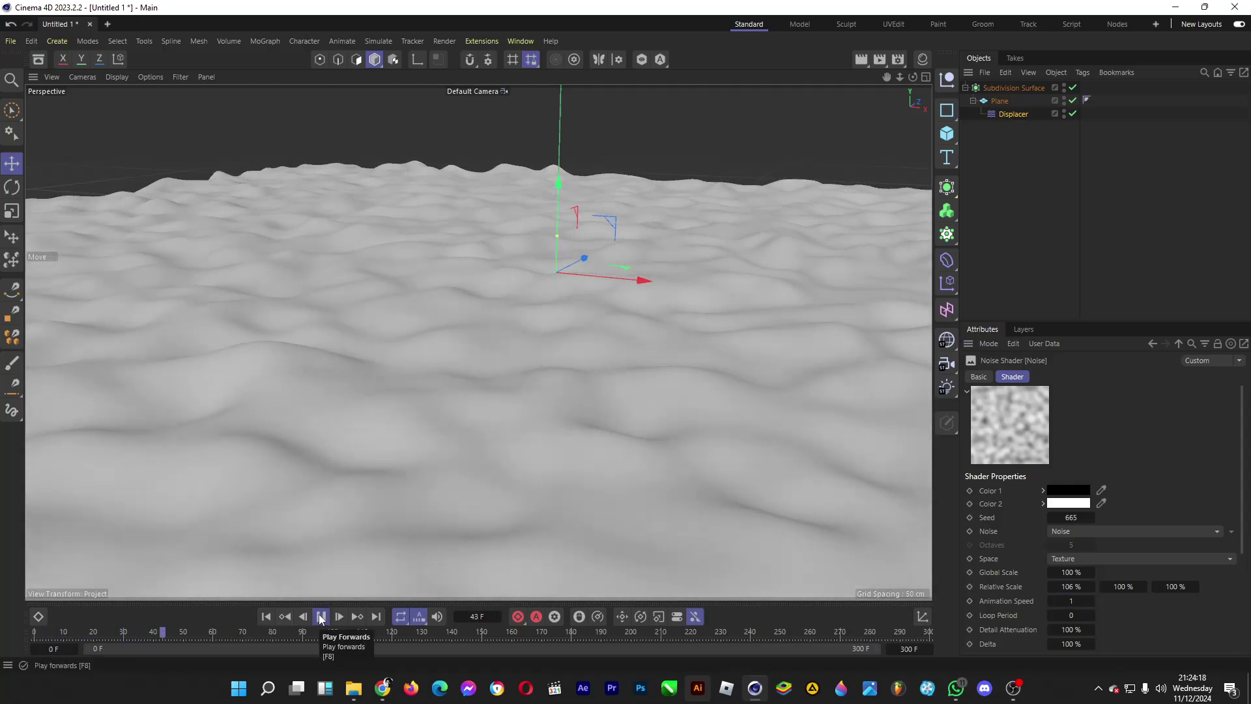
Stop playback, add a Physical Sky, and show the Material Manager
left_click(320, 616)
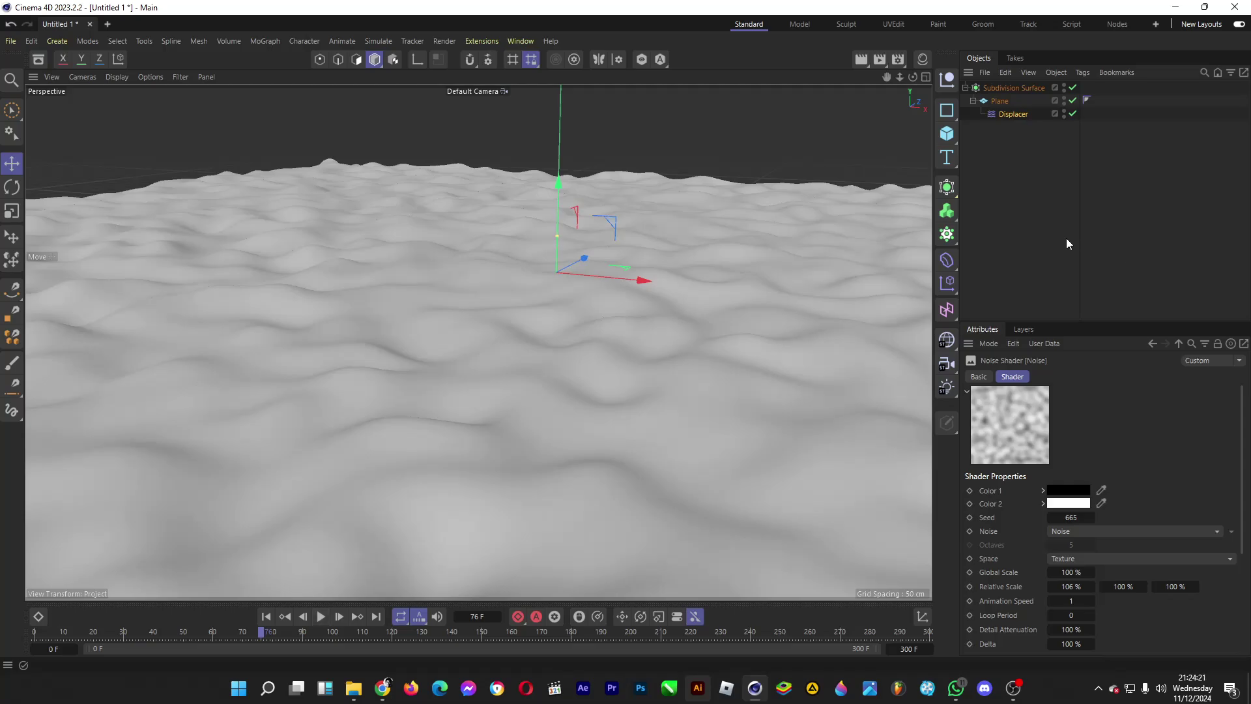
left_click(944, 394)
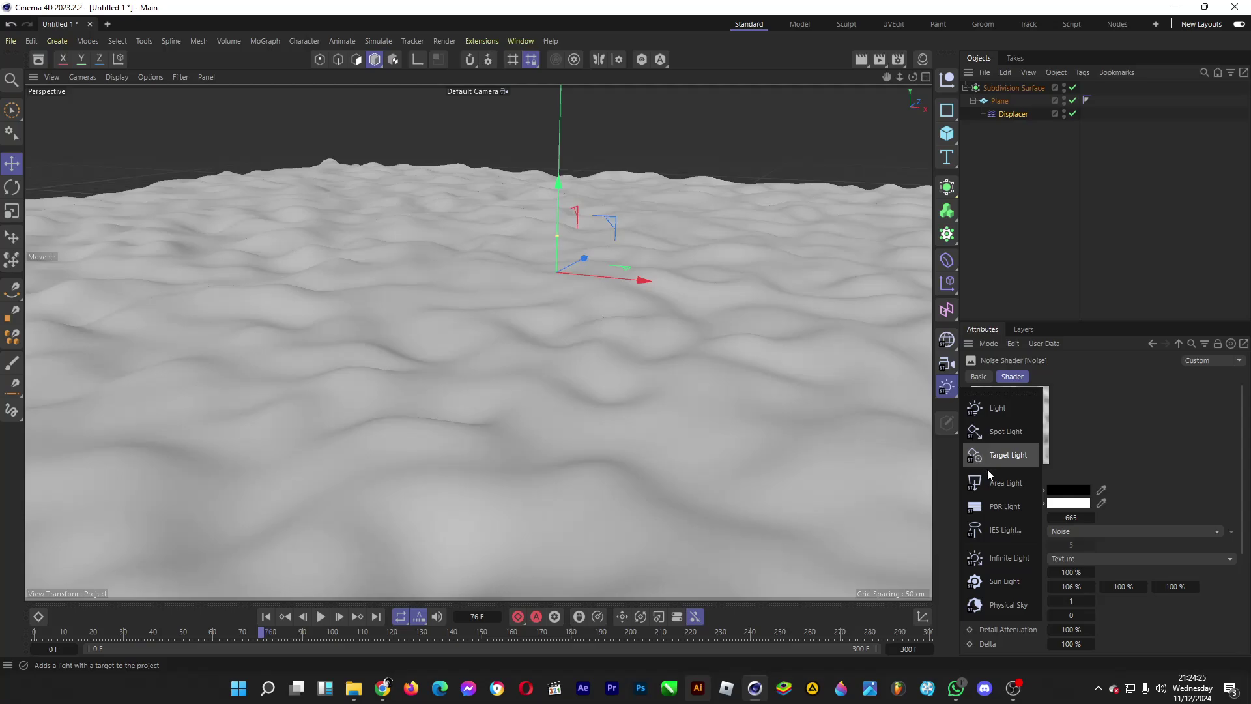
left_click(1021, 605)
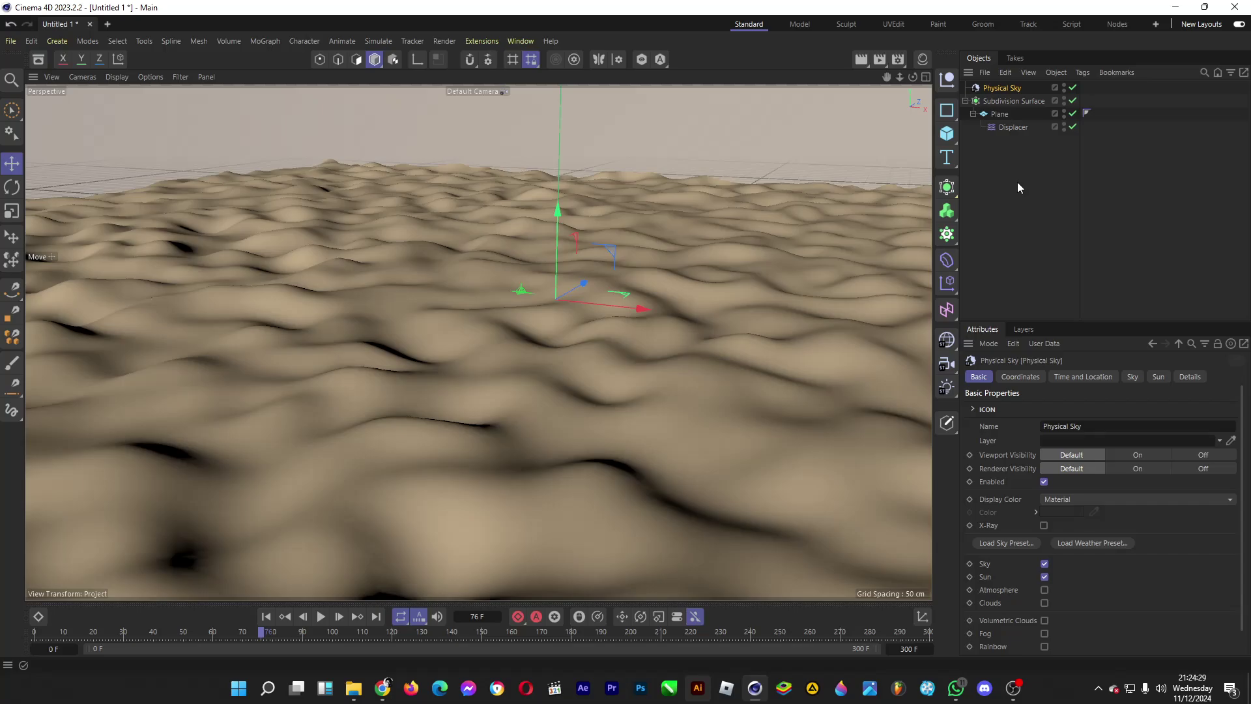
left_click(922, 60)
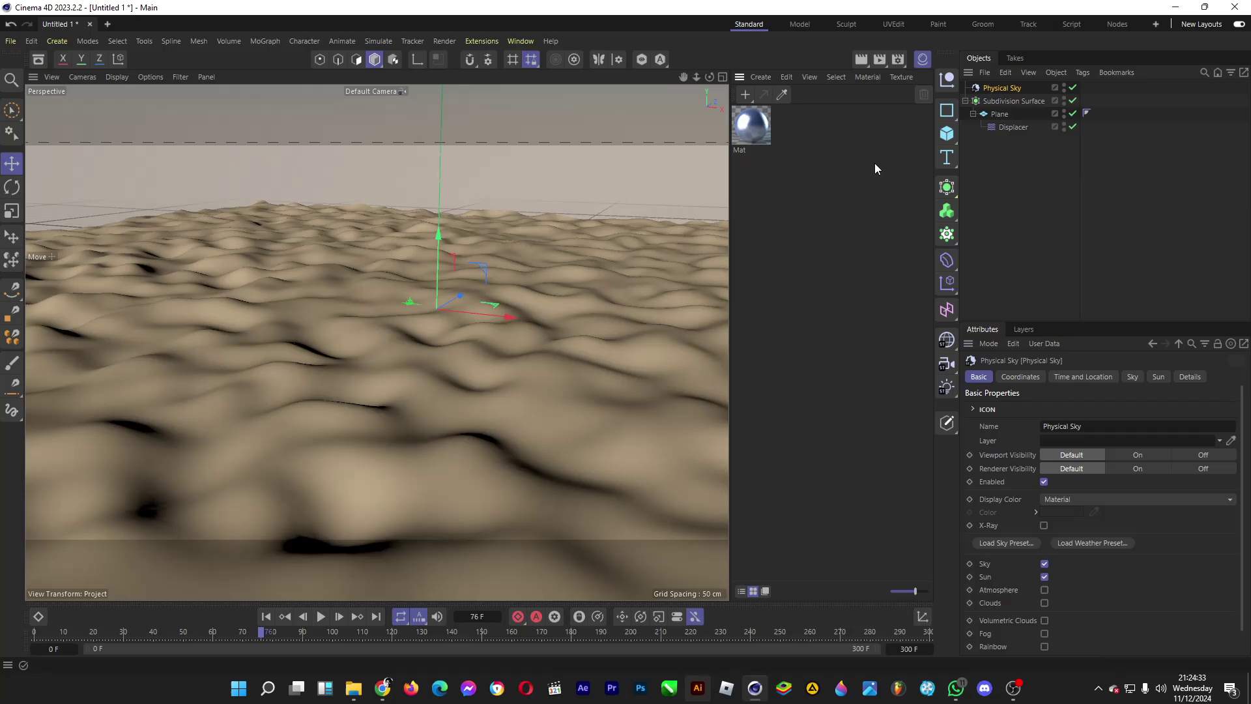
Check Mat's Transparency, Color and Reflectance pages, keeping the Reflection (Legacy) type
double_click(752, 127)
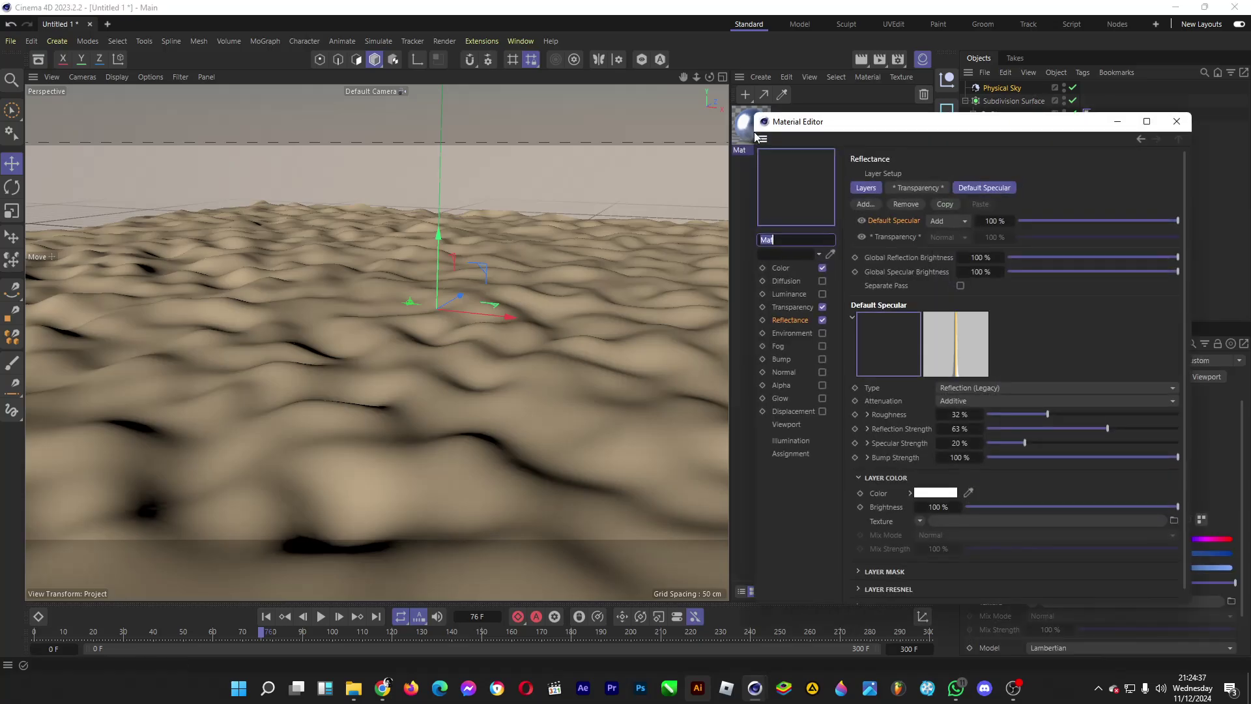
left_click(793, 310)
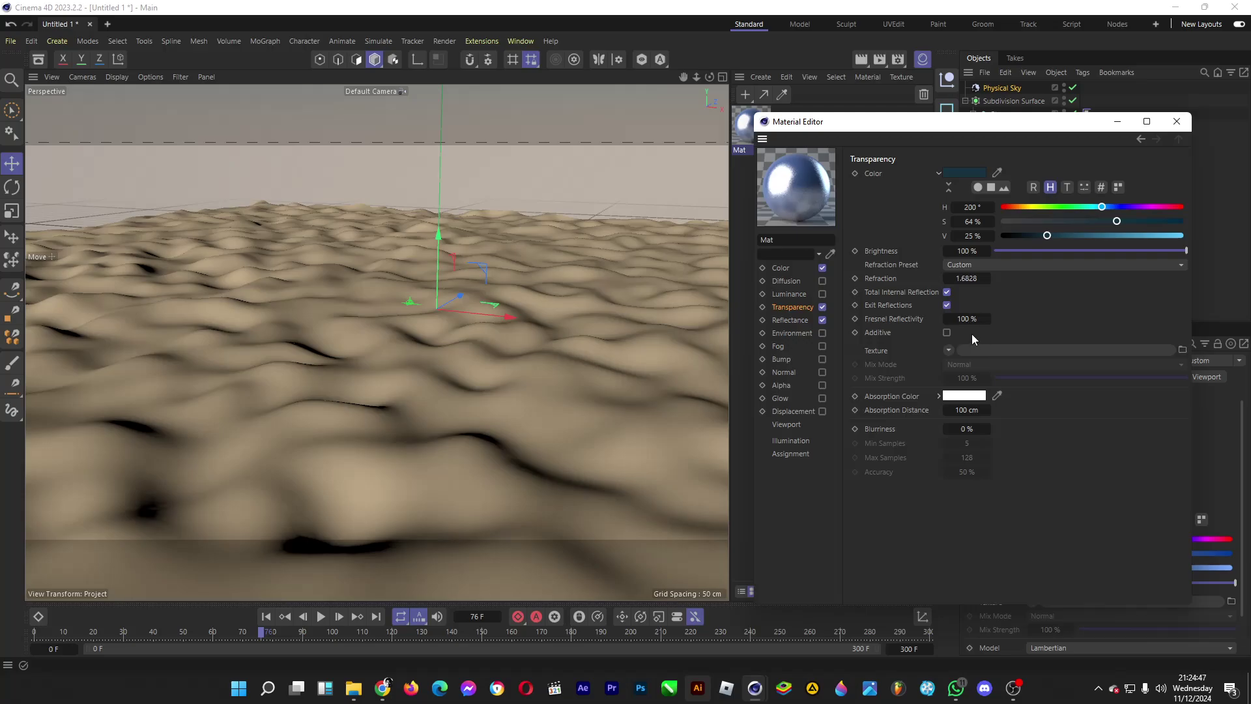
left_click(781, 269)
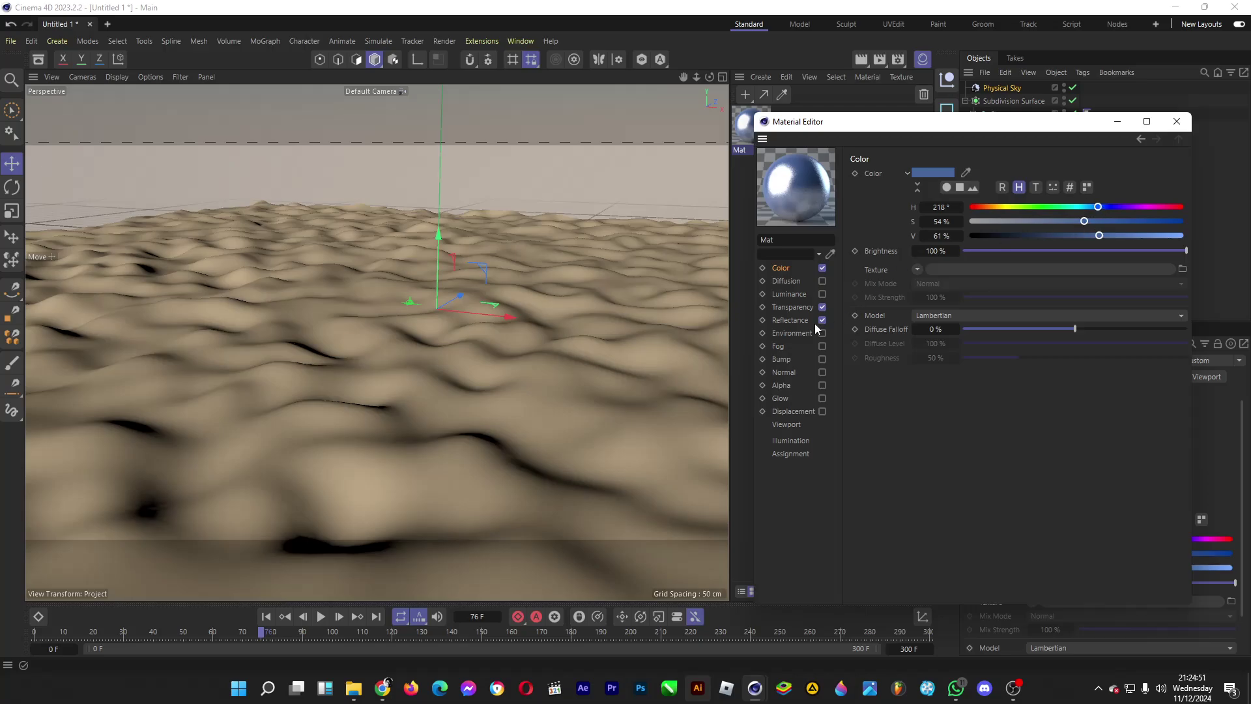
left_click(789, 319)
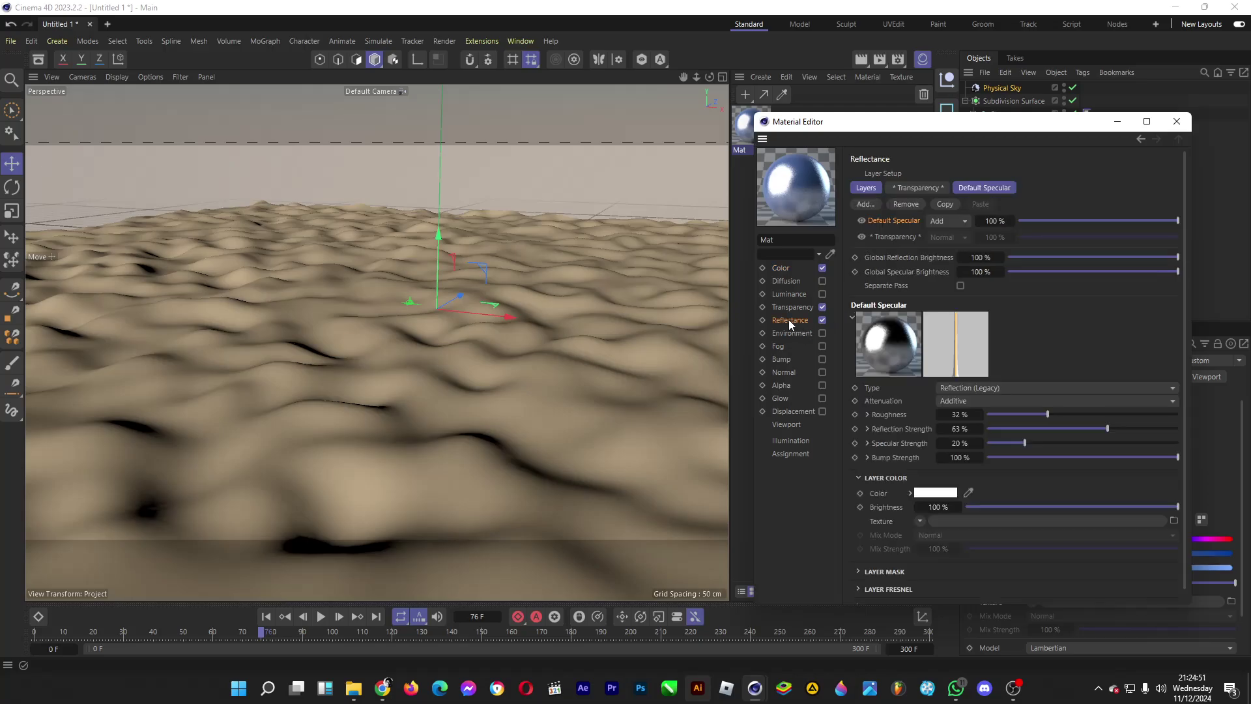
left_click(959, 389)
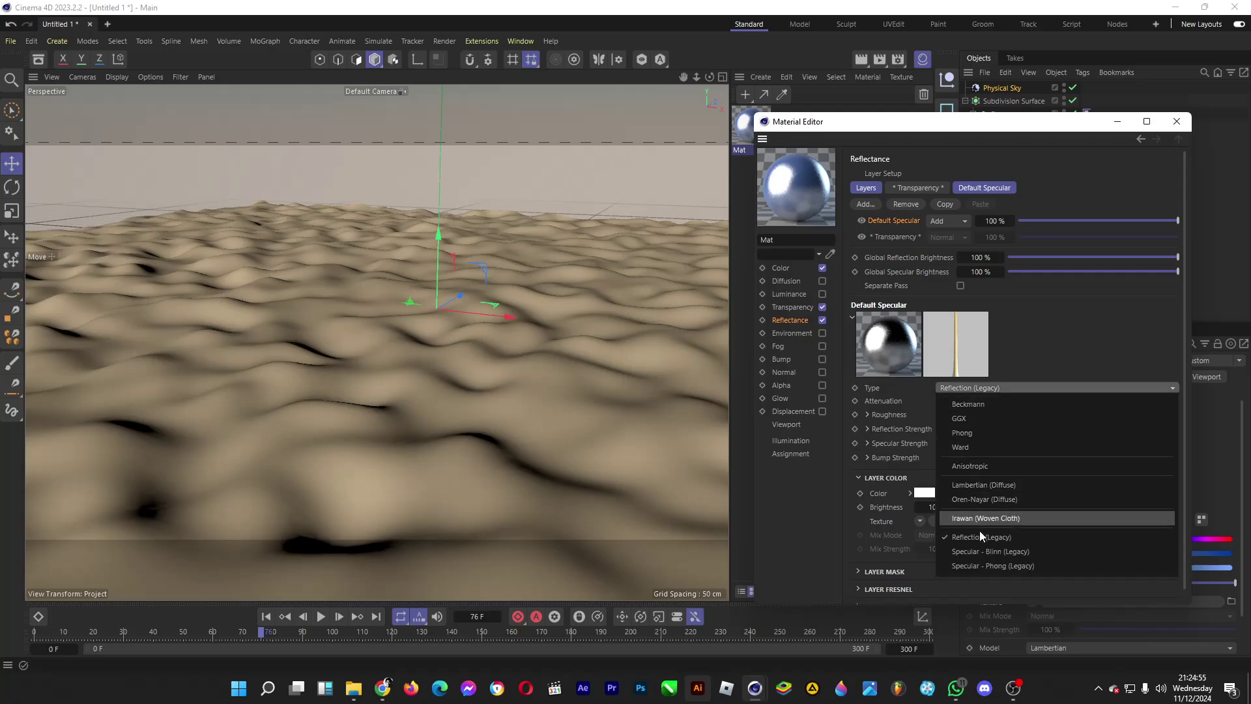
left_click(1026, 353)
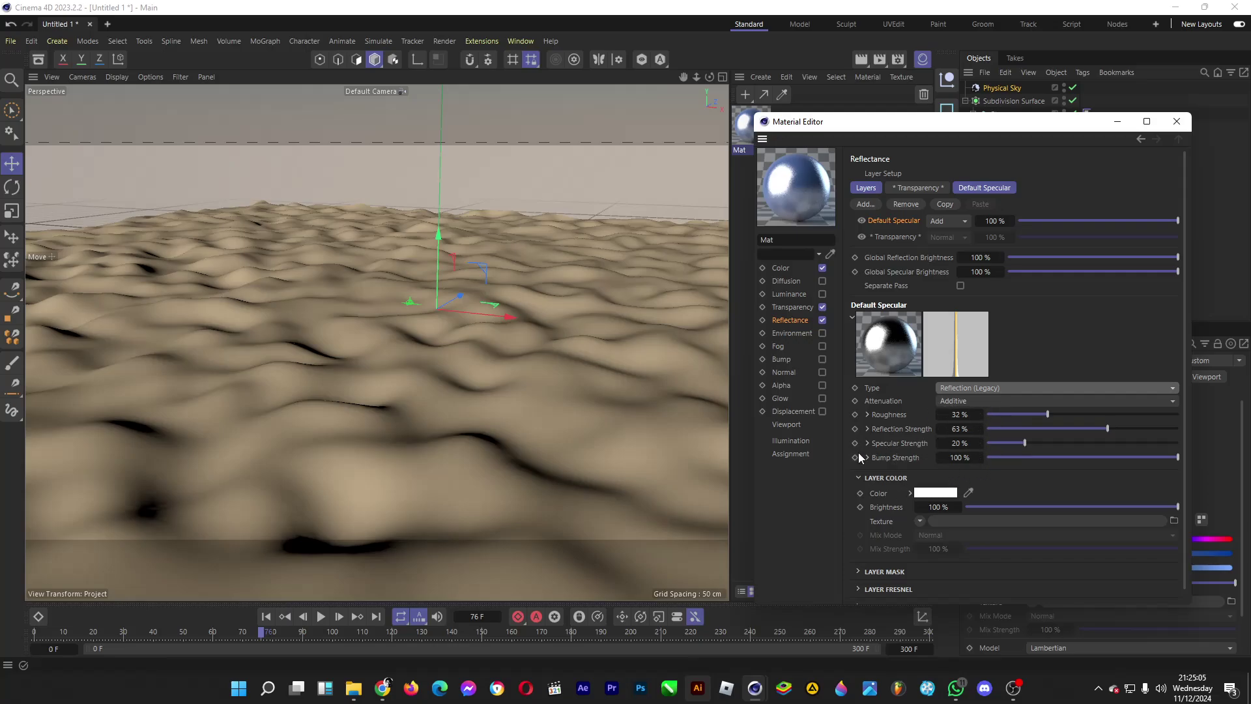
left_click(1176, 122)
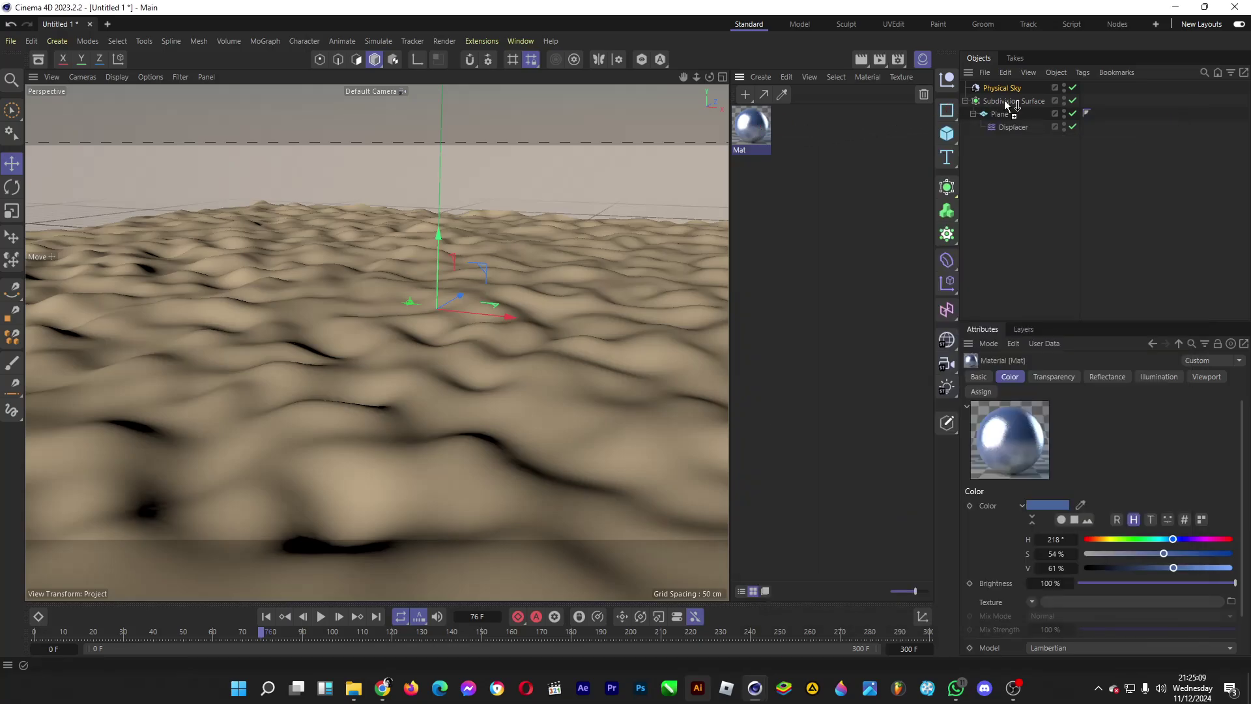
Drag Mat onto the Subdivision Surface and hide the Material Manager
left_click_drag(1003, 100, 1003, 100)
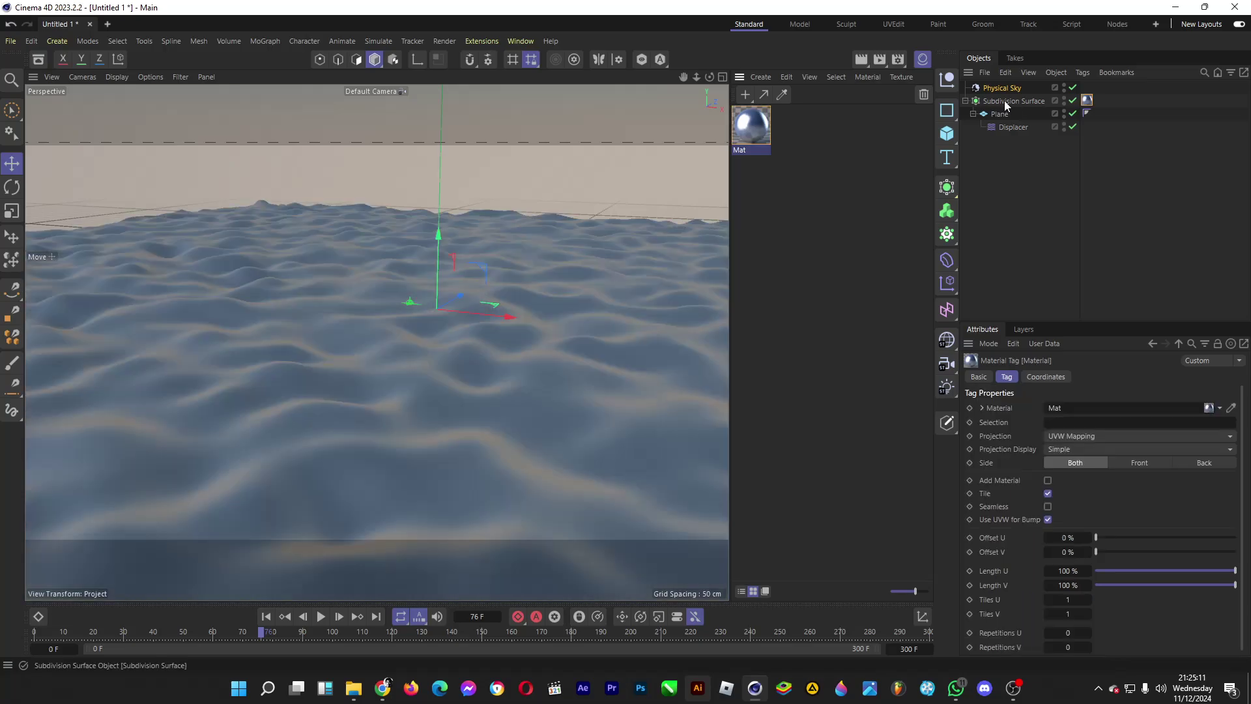
left_click(923, 61)
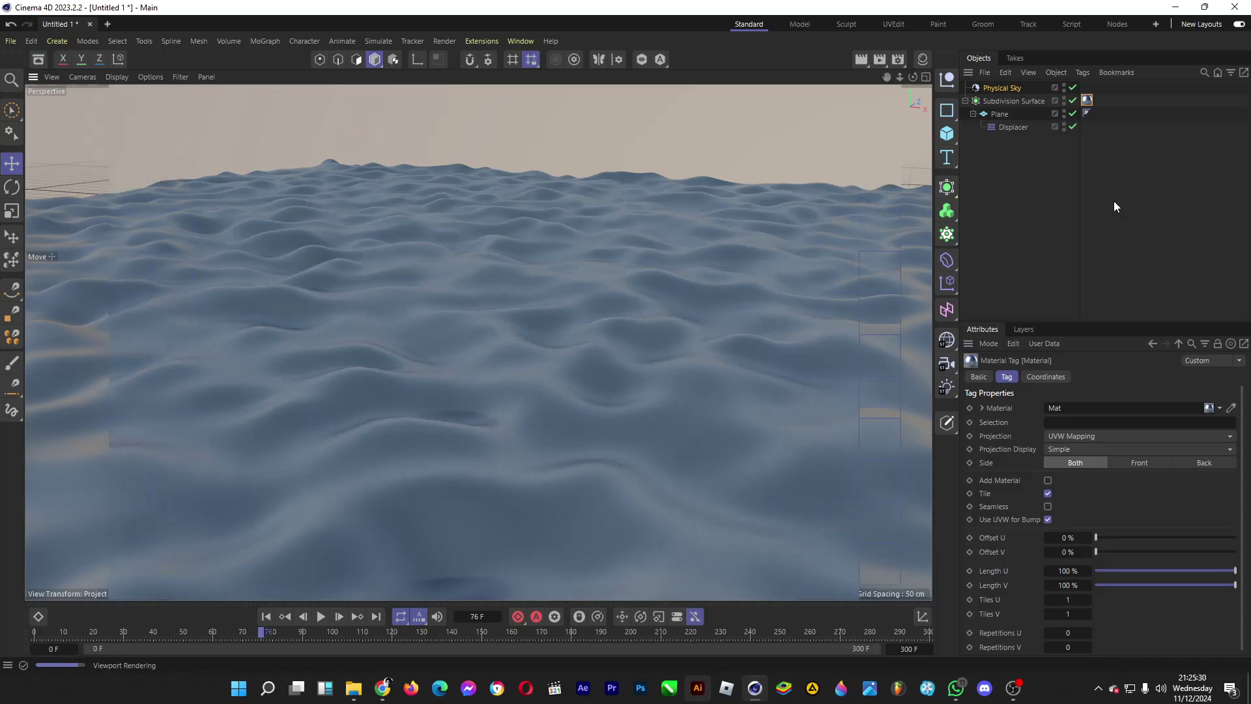
Rewind to frame 0 and play the wave animation to preview the rippling blue water
left_click(41, 633)
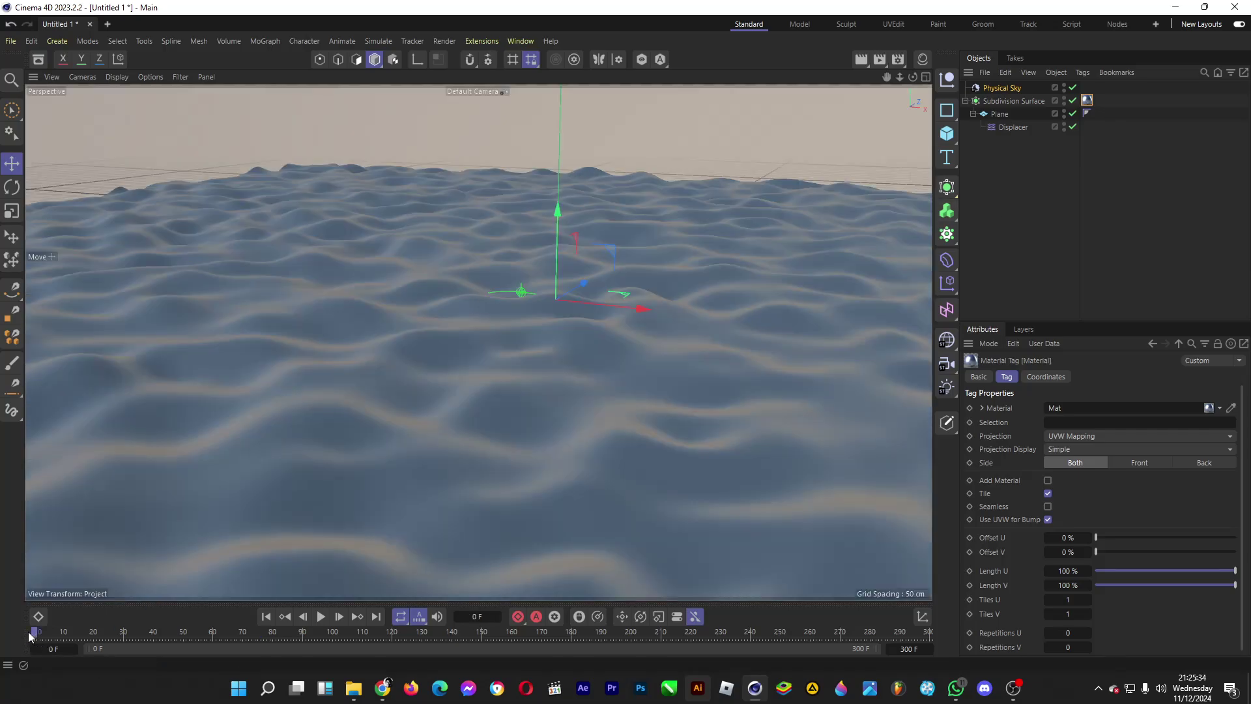
left_click(321, 616)
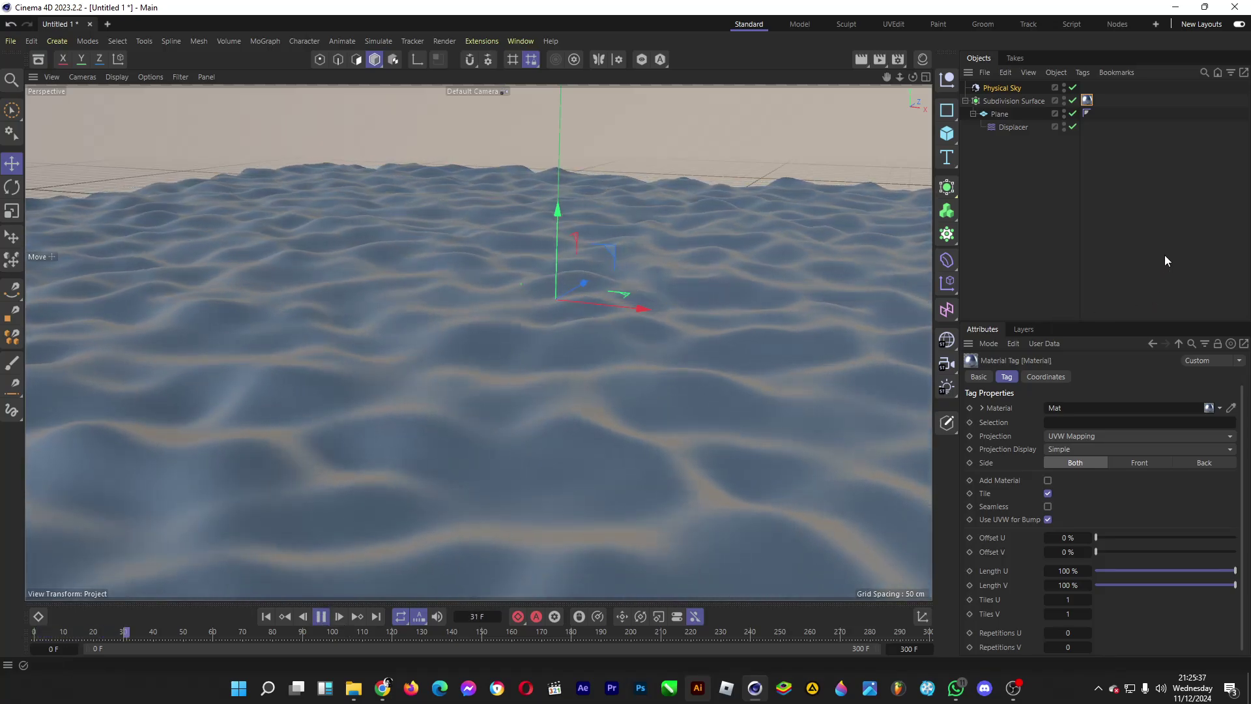